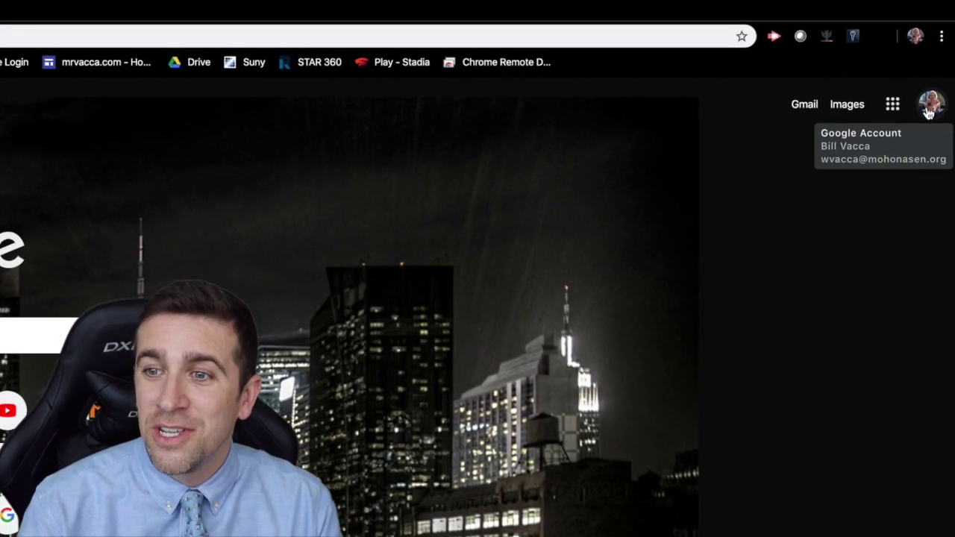
- Open Sites from Chrome's Google apps grid to reach the classic sites list
click(891, 105)
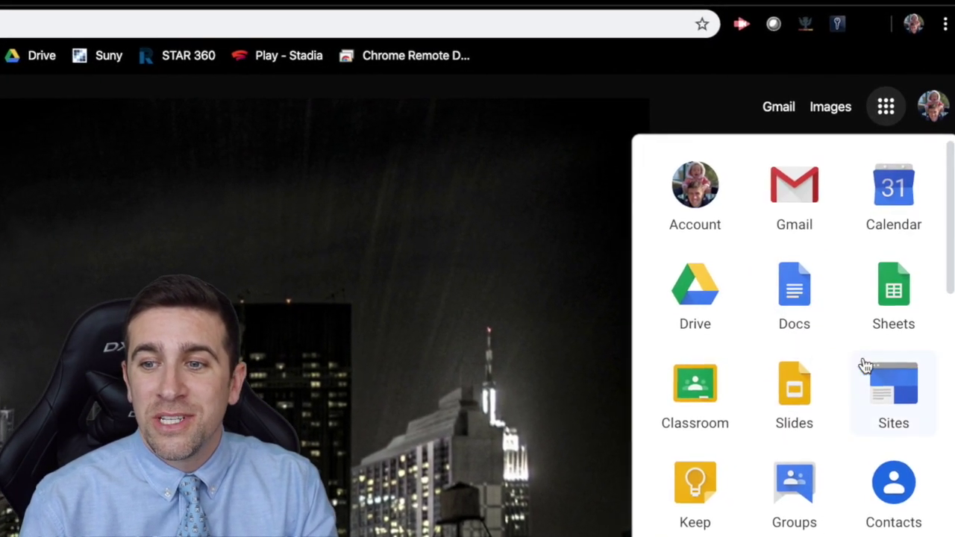
click(870, 373)
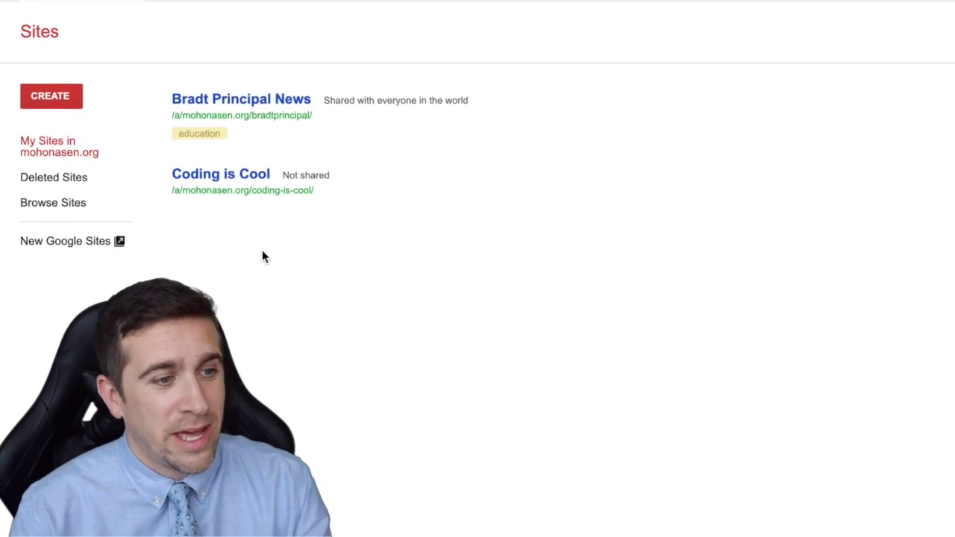
- Switch to New Google Sites and create a new blank site
click(45, 243)
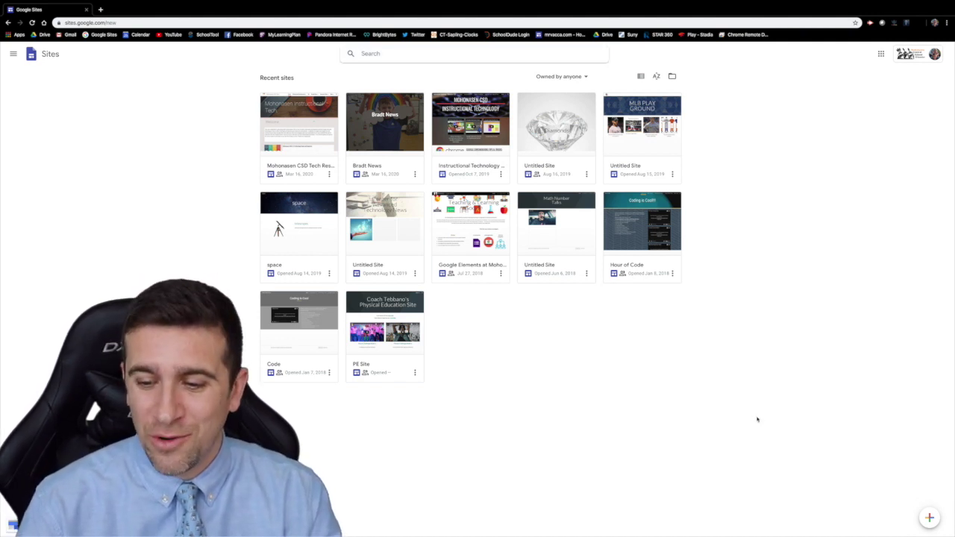
click(930, 518)
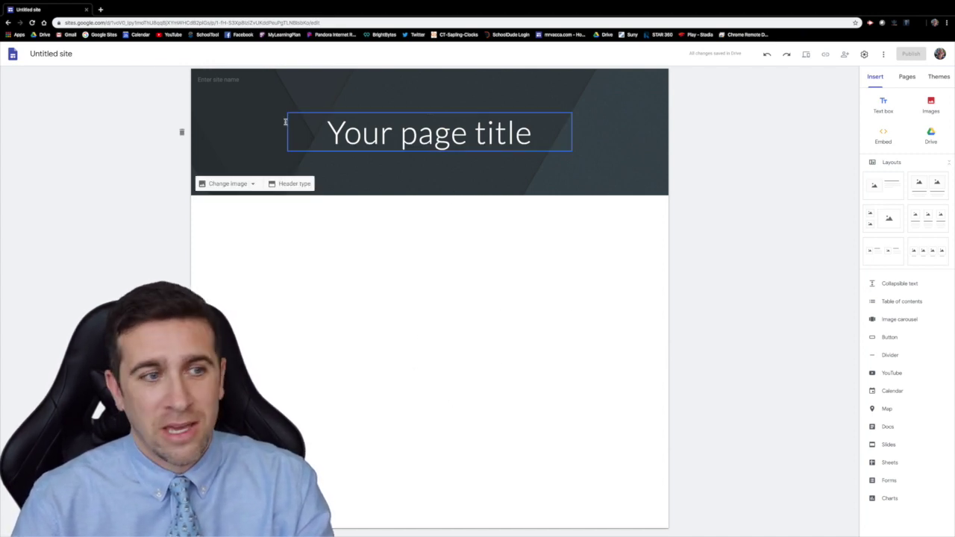
- Rename the untitled site to the teacher's 'Toolkit 2020' title
click(72, 54)
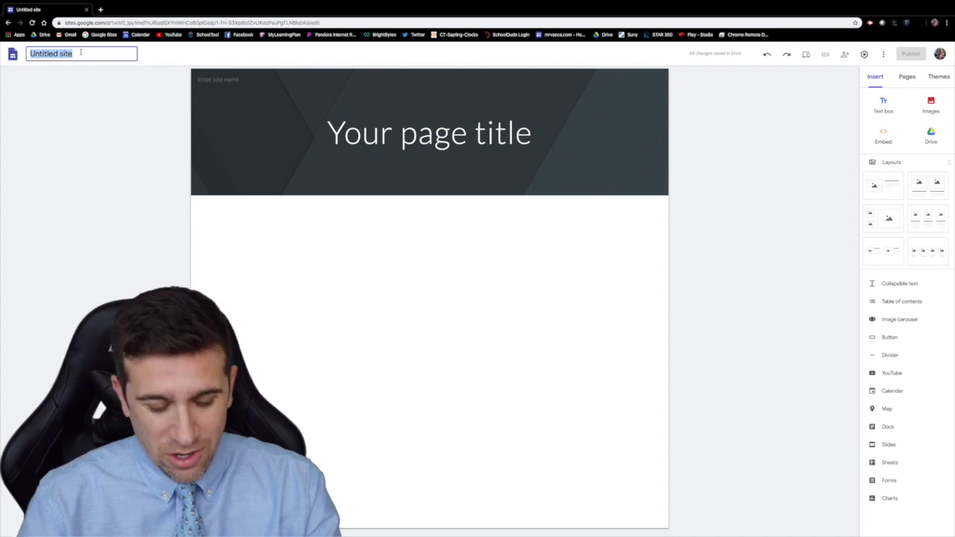
text(Mr. Vacca's To)
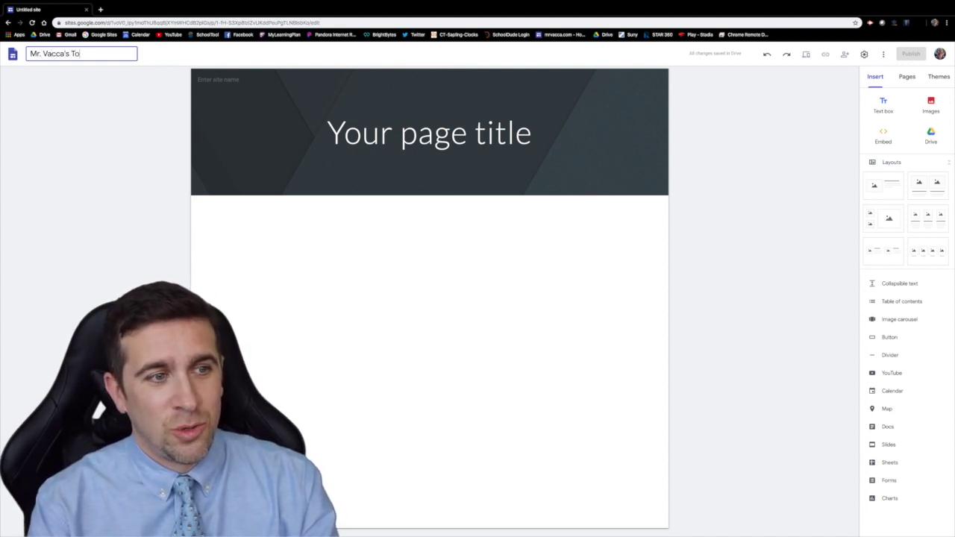
text(olkit )
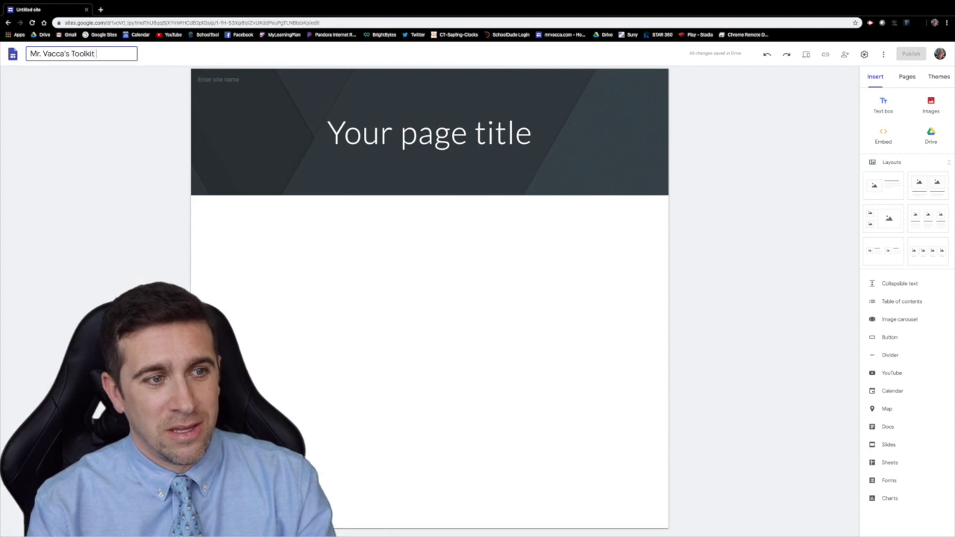
text(2020)
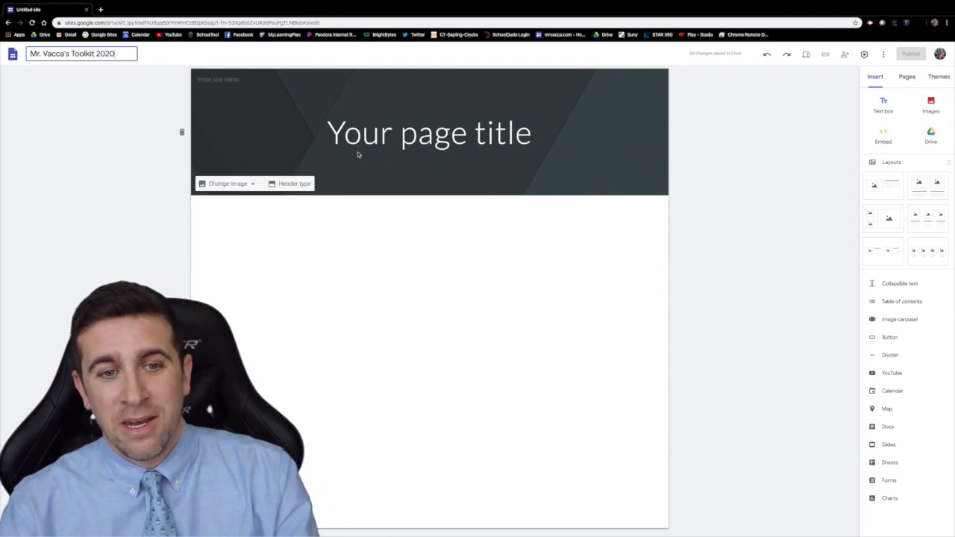
click(390, 132)
- Replace the placeholder page title with the copied site name
triple_click(389, 132)
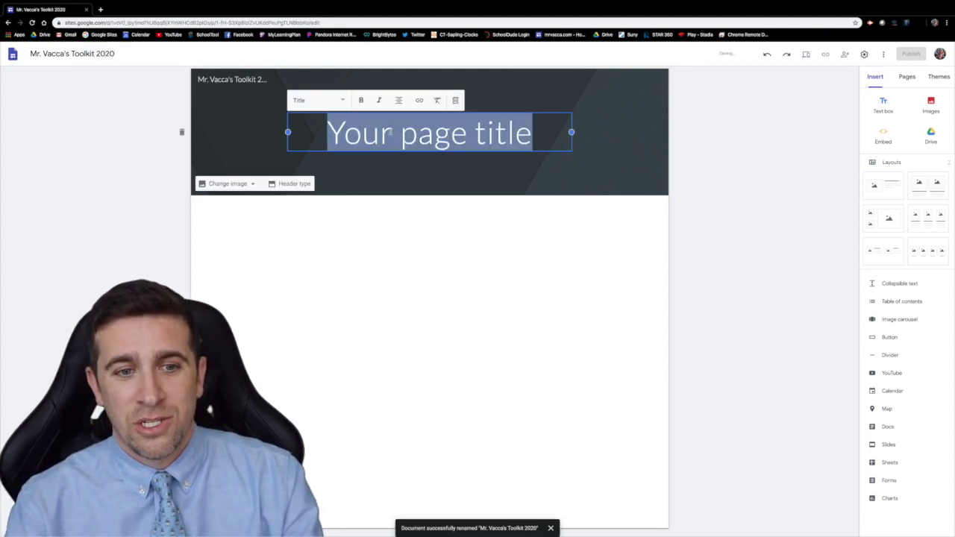
text(M)
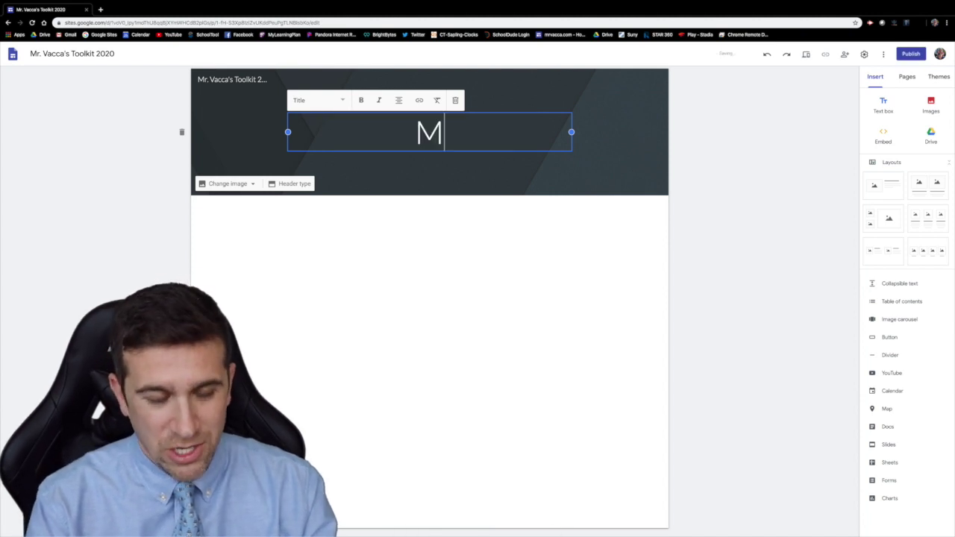
key(BackSpace)
triple_click(89, 56)
key(ctrl+c)
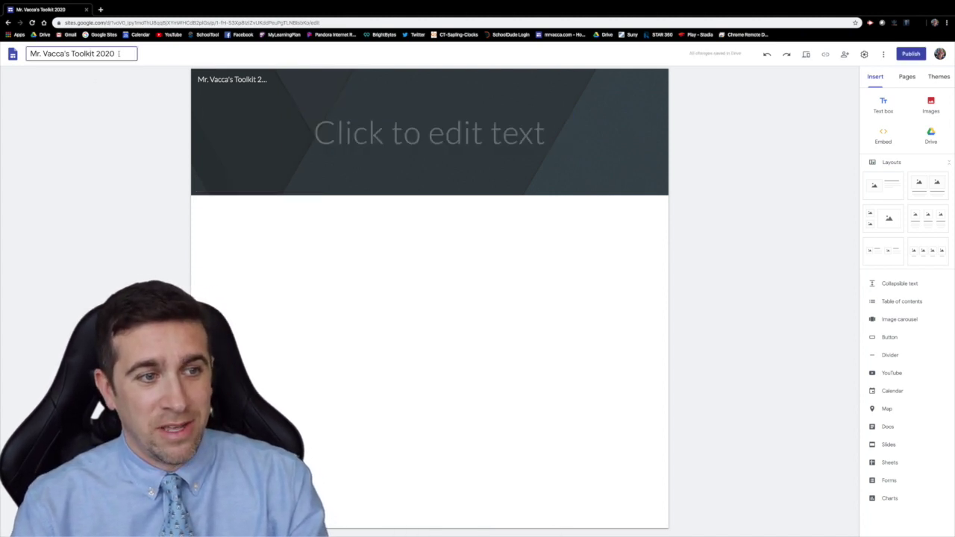
click(396, 134)
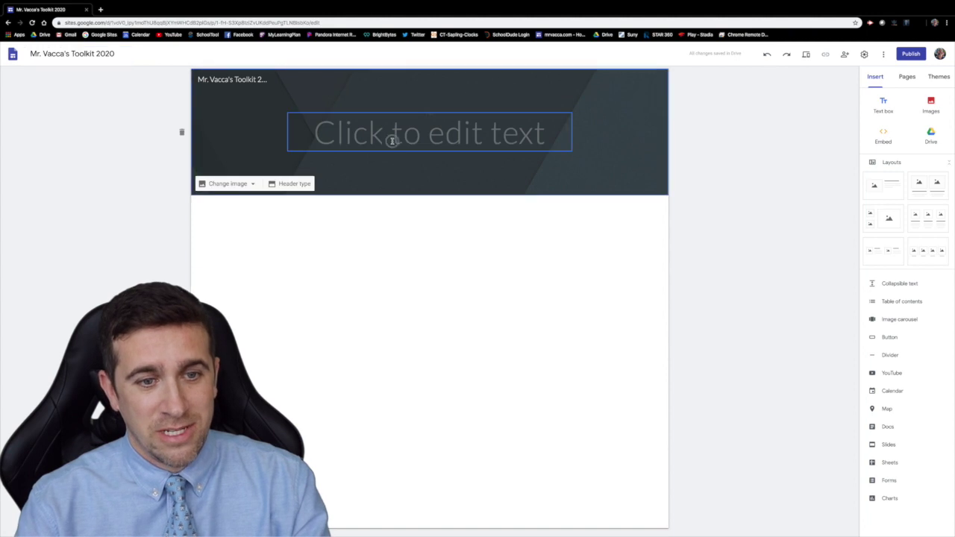
key(ctrl+v)
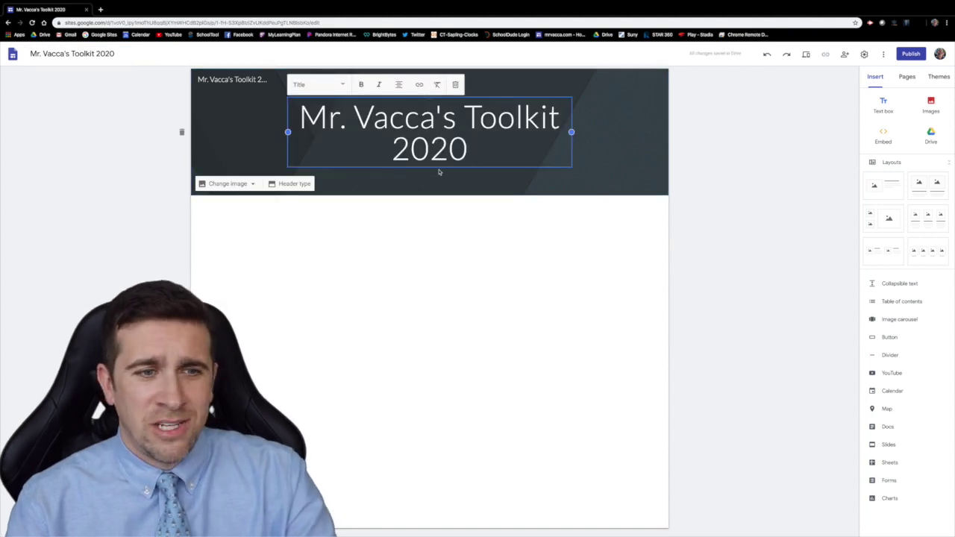
- Keep the header text in Title style and widen the title box on both sides
click(344, 86)
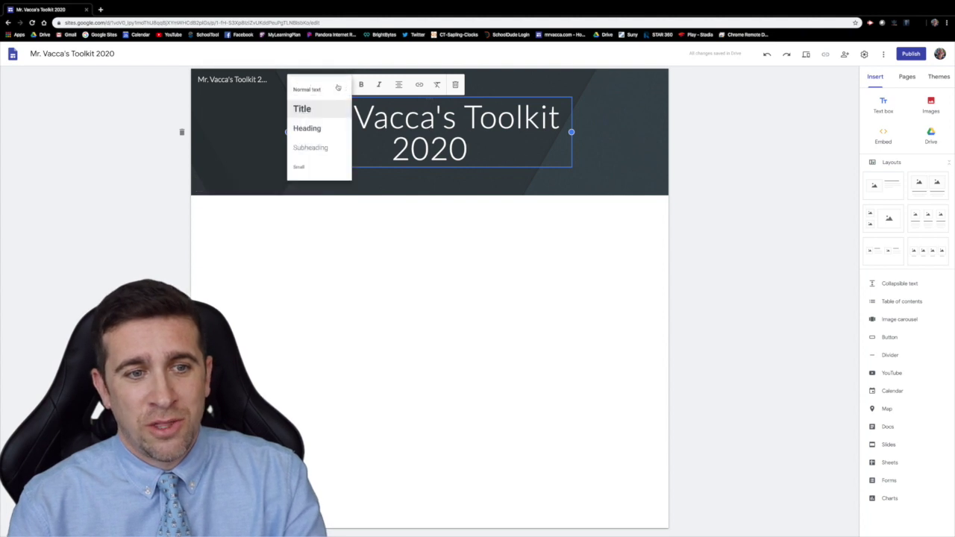
click(309, 128)
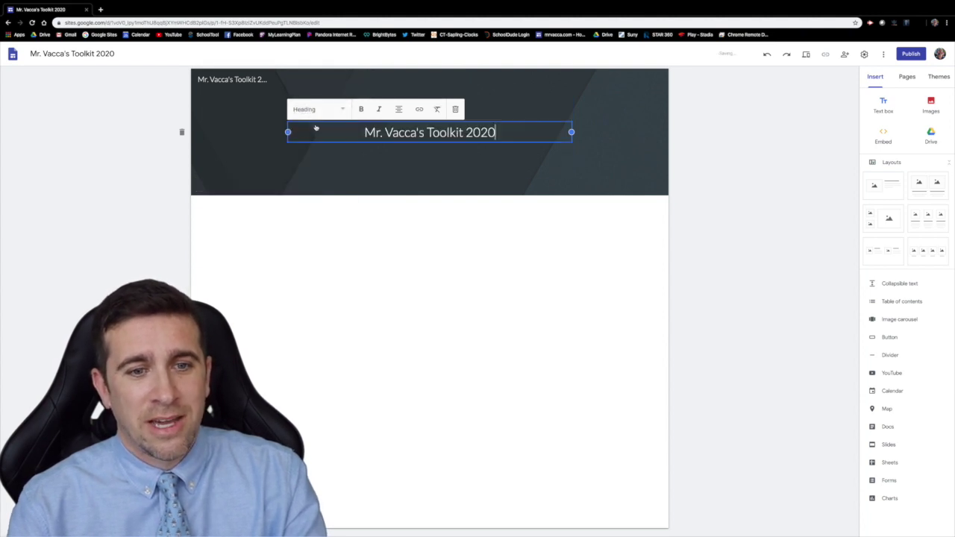
click(339, 113)
click(303, 133)
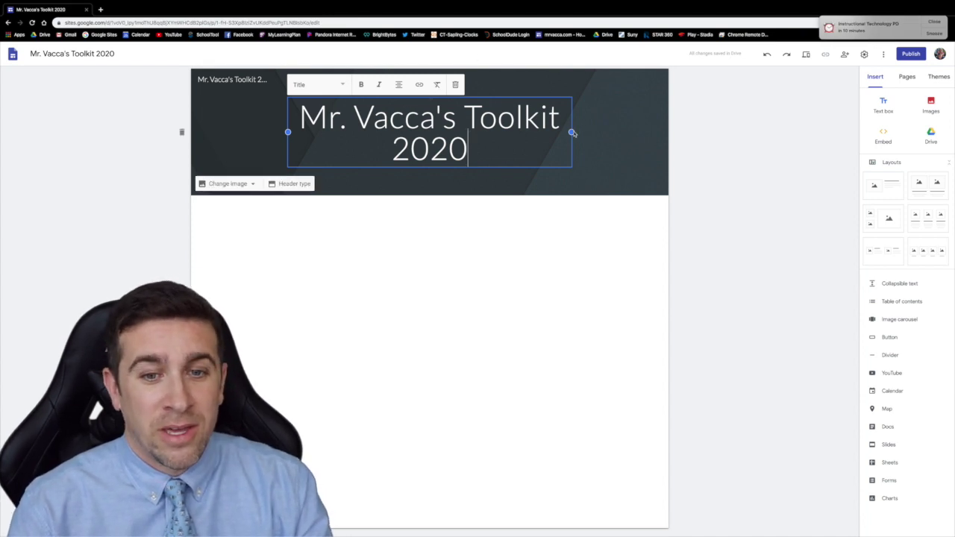
drag(573, 132, 608, 132)
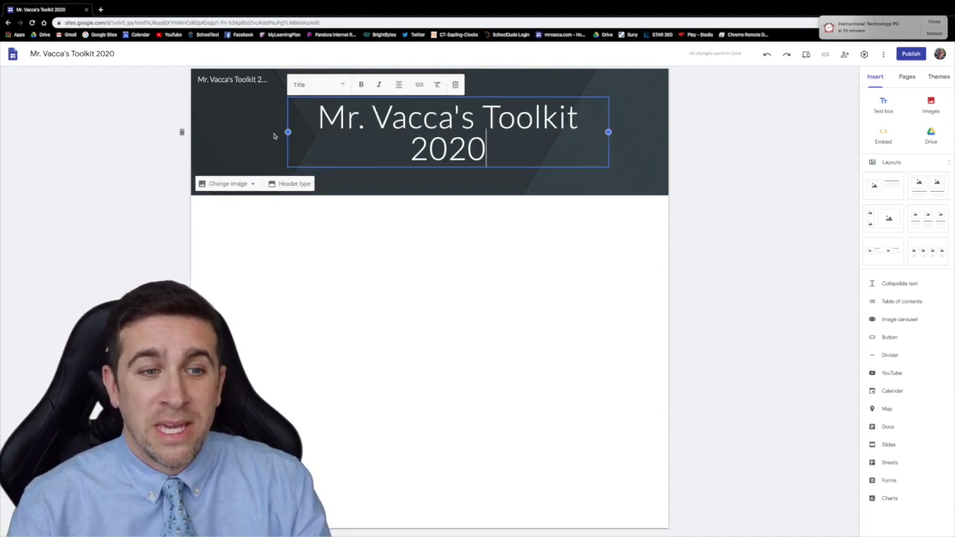
drag(287, 132, 234, 138)
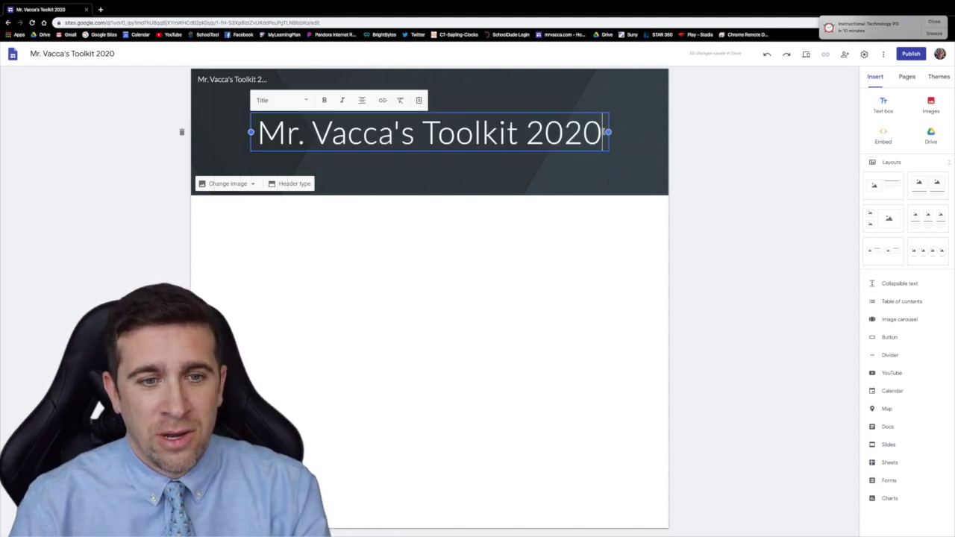
- Make the title bold and centred, widening the box to fit one line
triple_click(414, 135)
click(324, 101)
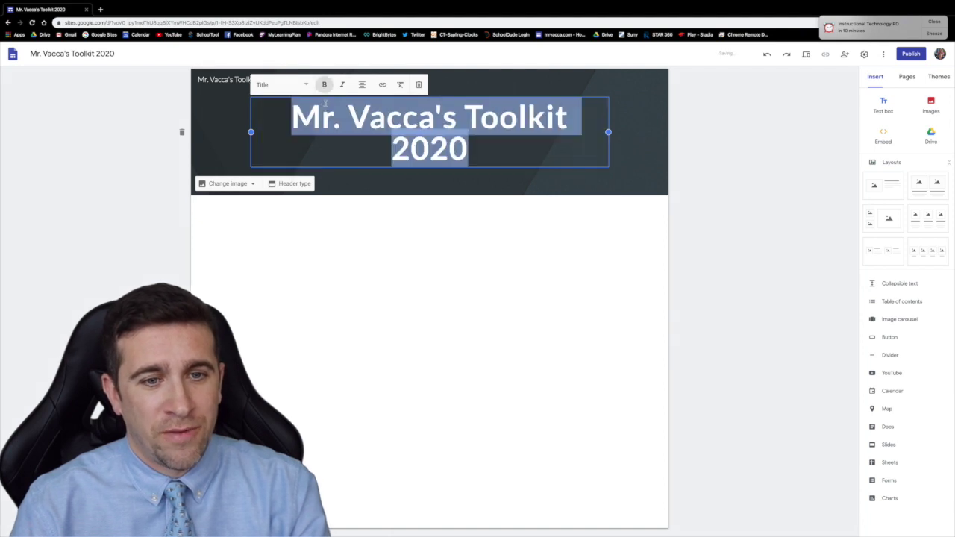
click(362, 84)
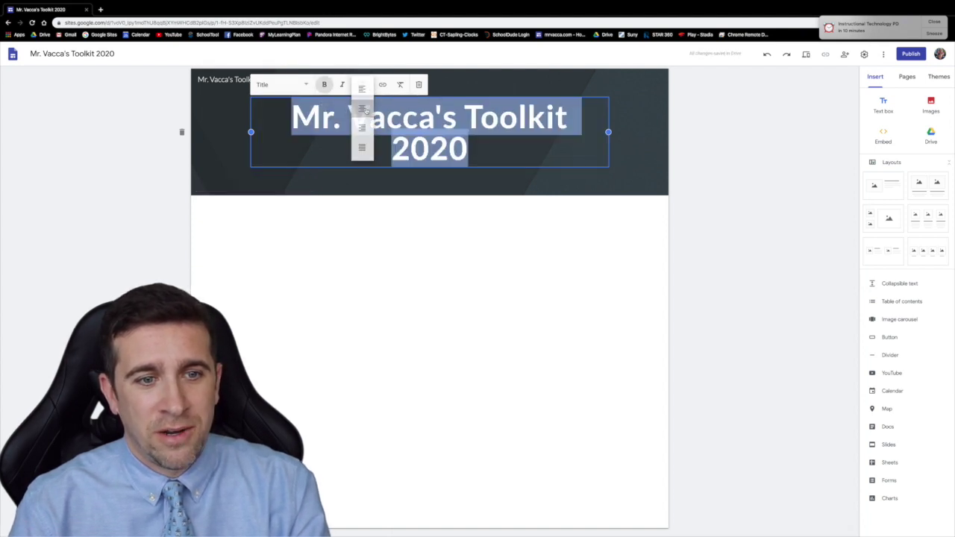
click(362, 109)
click(606, 131)
drag(608, 132, 644, 132)
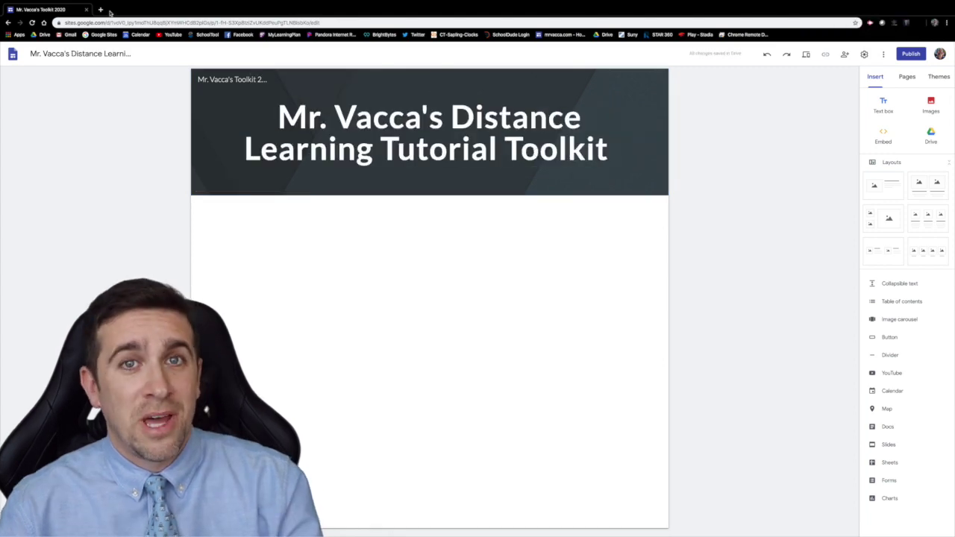
- In a new tab, open Google Drive and the Distance Learning Tutorial Toolkit 2020 doc
click(101, 9)
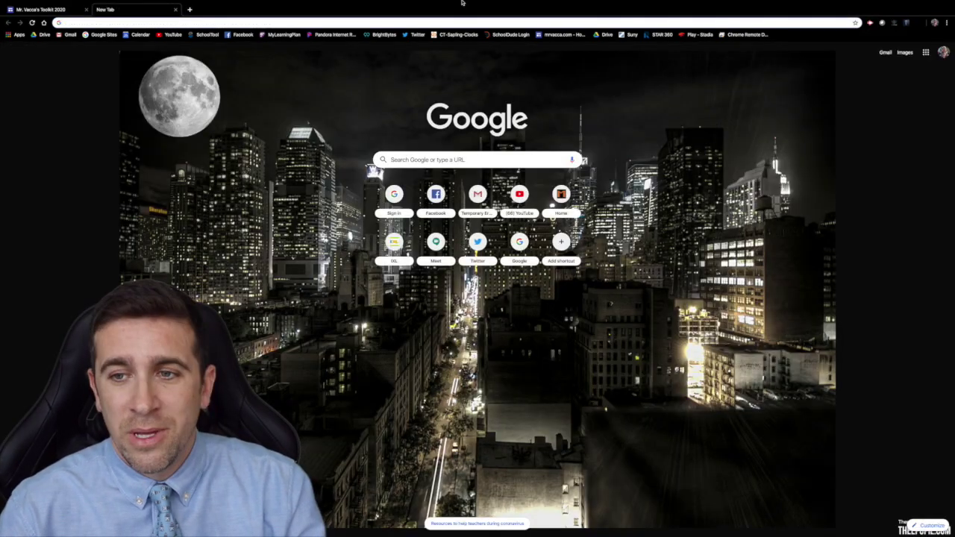
click(925, 52)
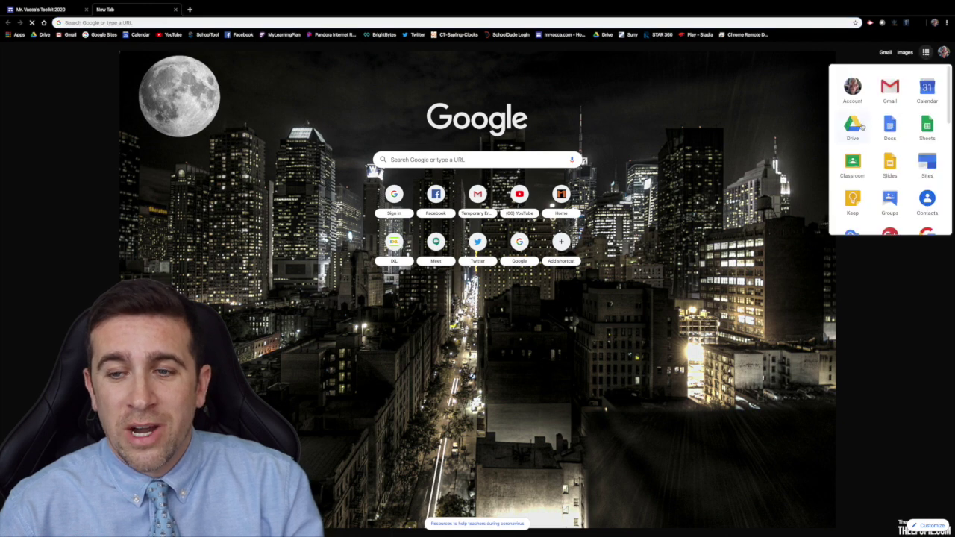
click(862, 127)
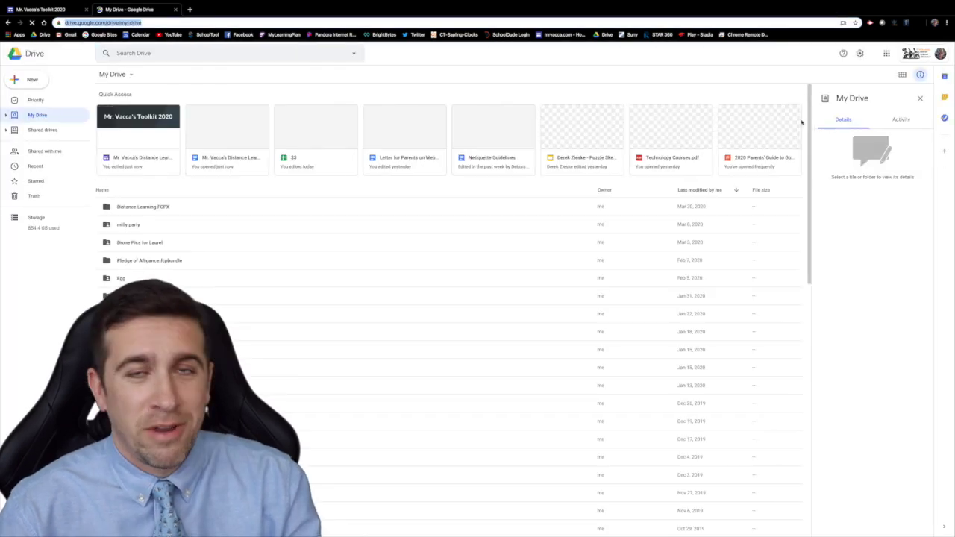
click(247, 137)
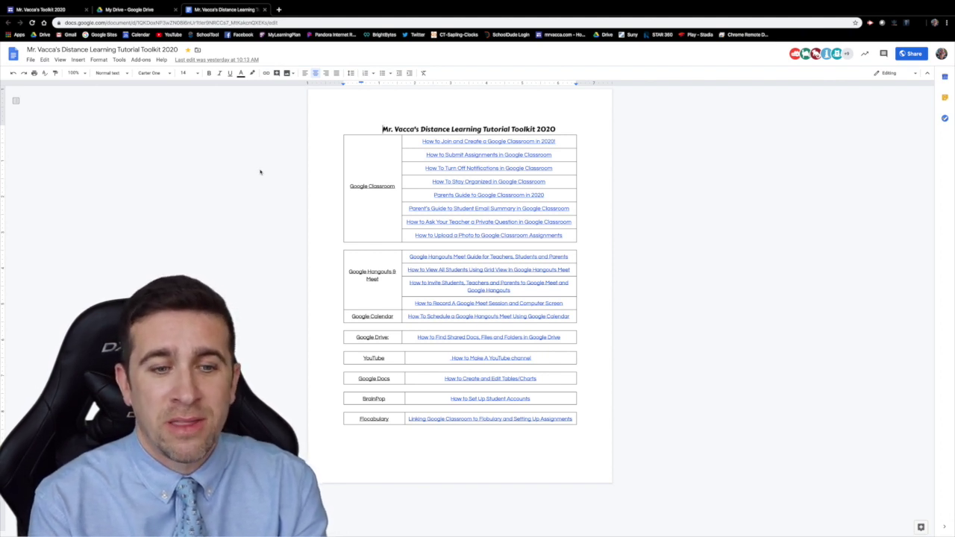
- Return to the Google Sites editor tab
click(41, 9)
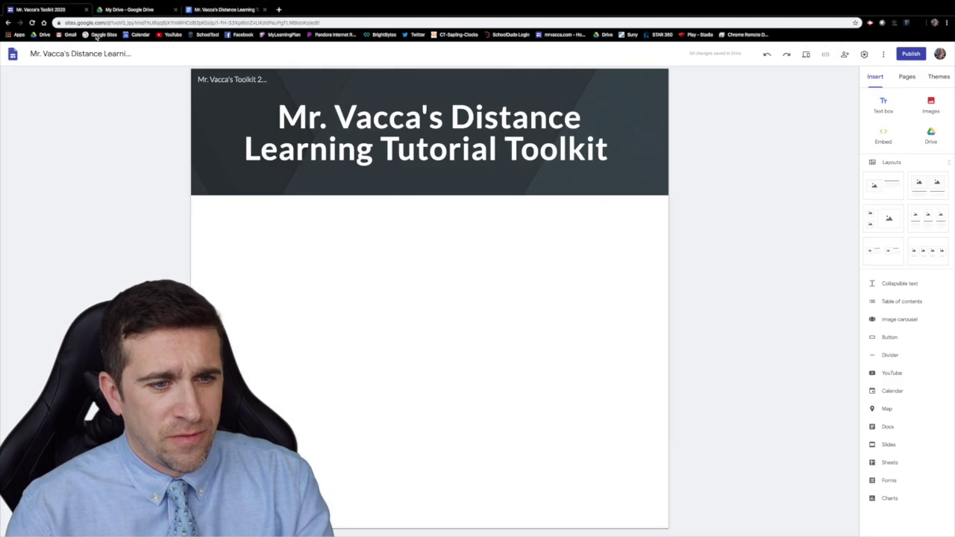
- Insert the four-column image layout from Layouts below the header
click(929, 253)
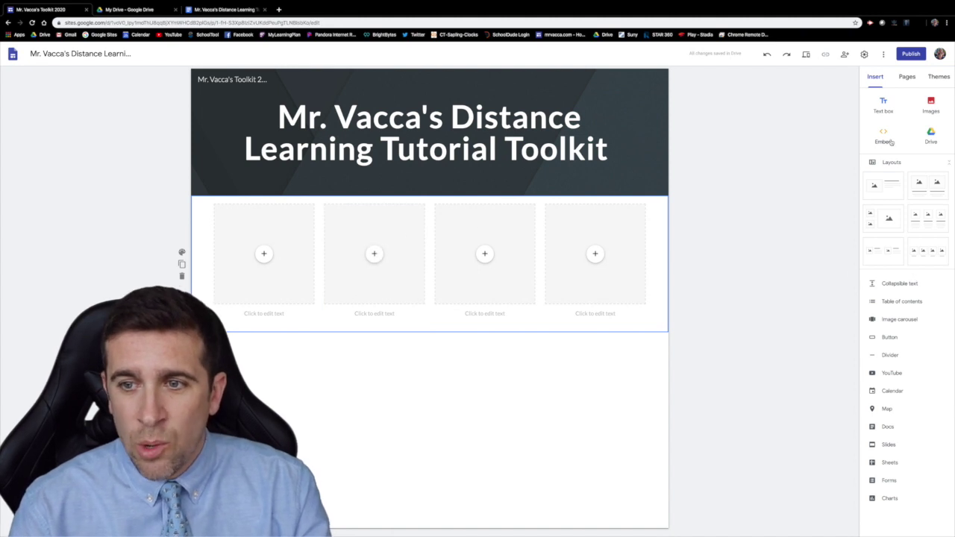
- Add a centred Heading-style text box reading 'Google Classroom Tutorials'
click(884, 105)
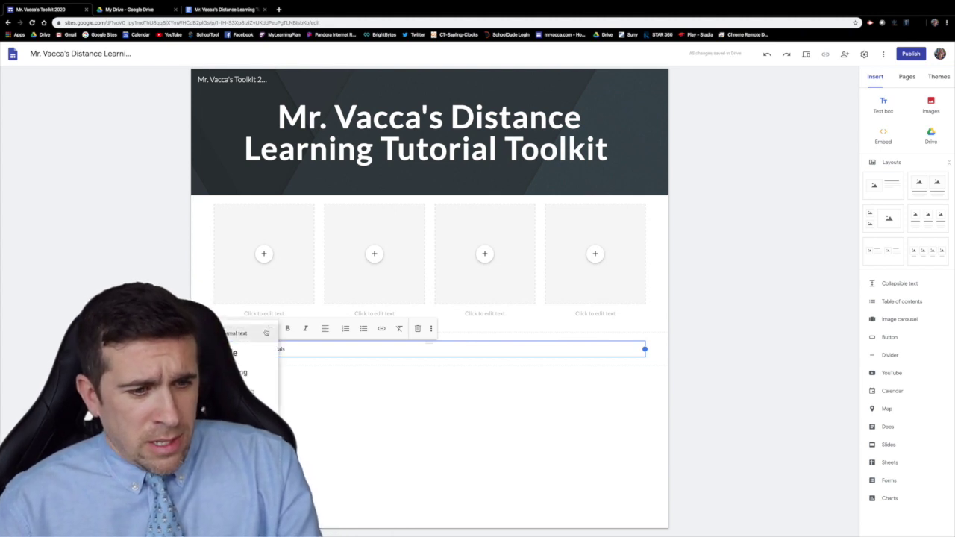
click(266, 332)
click(266, 330)
click(249, 369)
key(BackSpace)
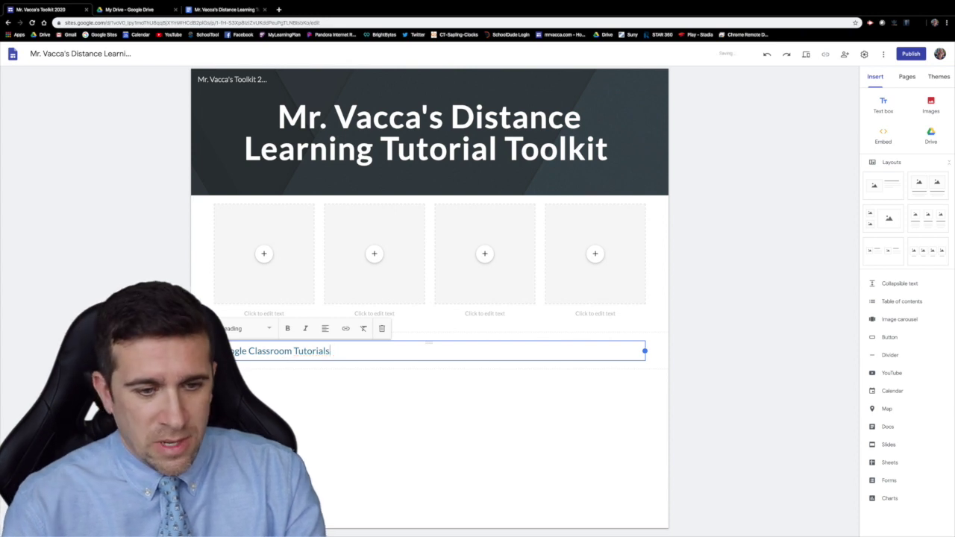
click(325, 329)
click(328, 356)
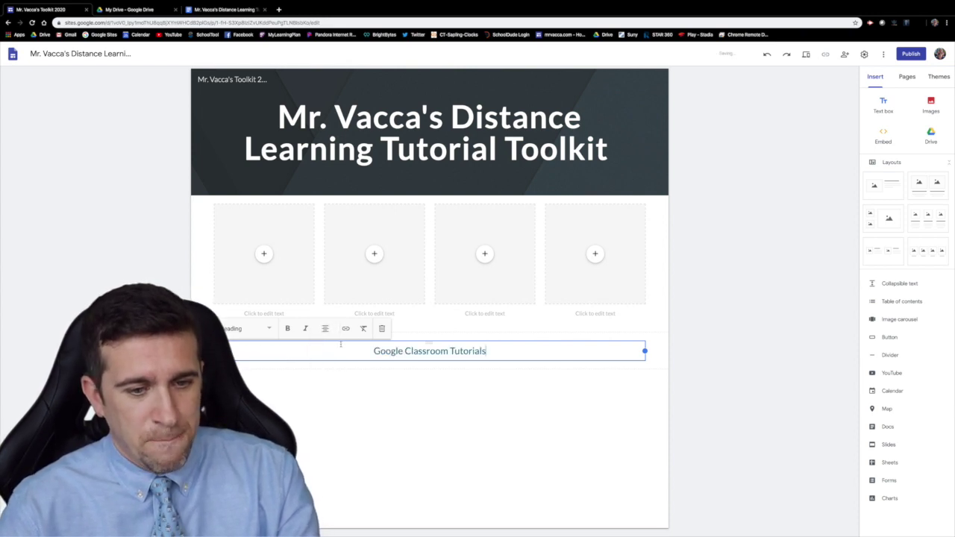
- Bold the heading and drag its section above the row of image tiles
drag(486, 351, 362, 346)
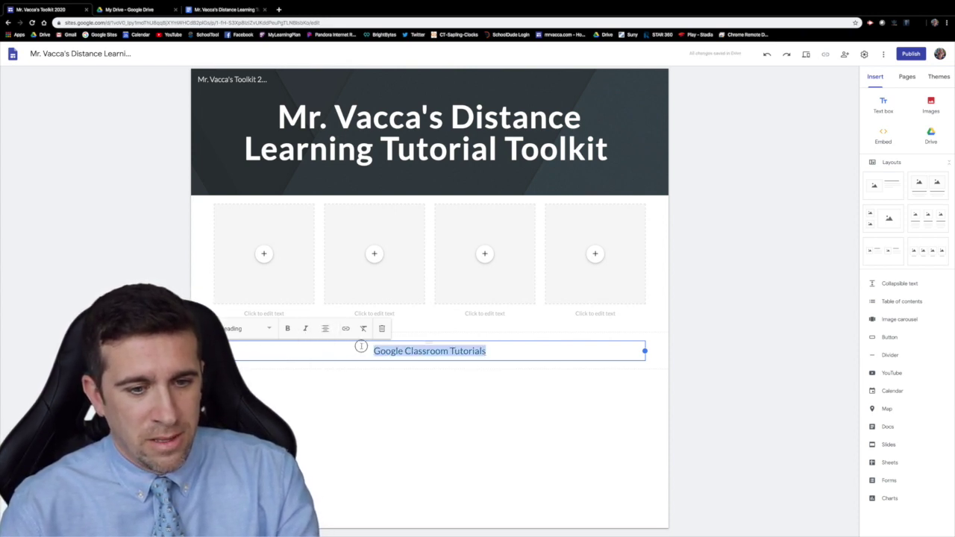
click(287, 329)
click(374, 379)
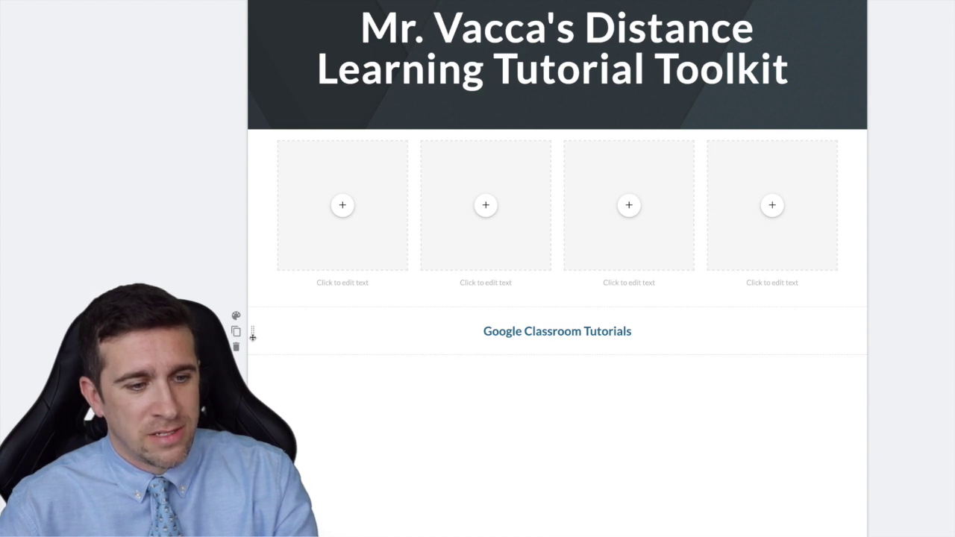
drag(252, 331, 259, 142)
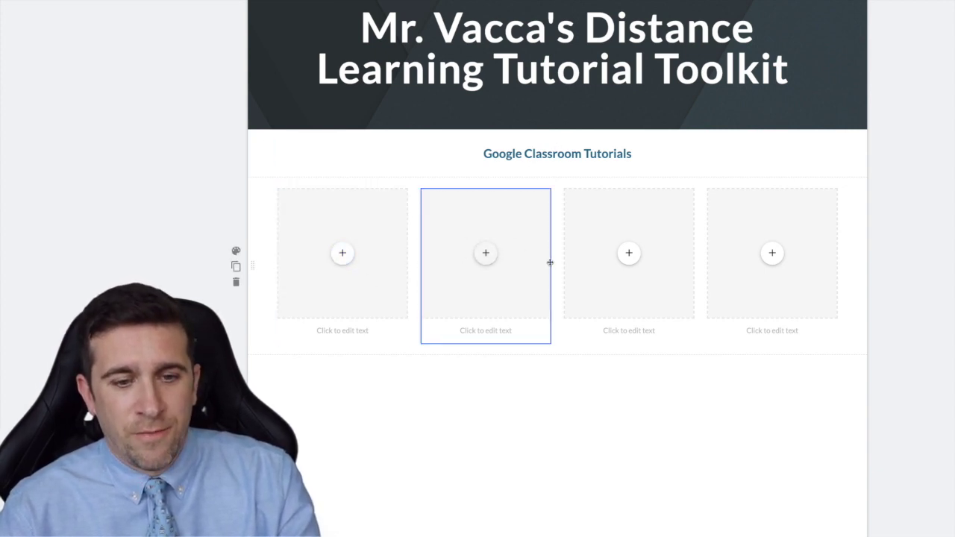
- Choose YouTube for the first tile and copy the first tutorial link from the Doc
click(344, 254)
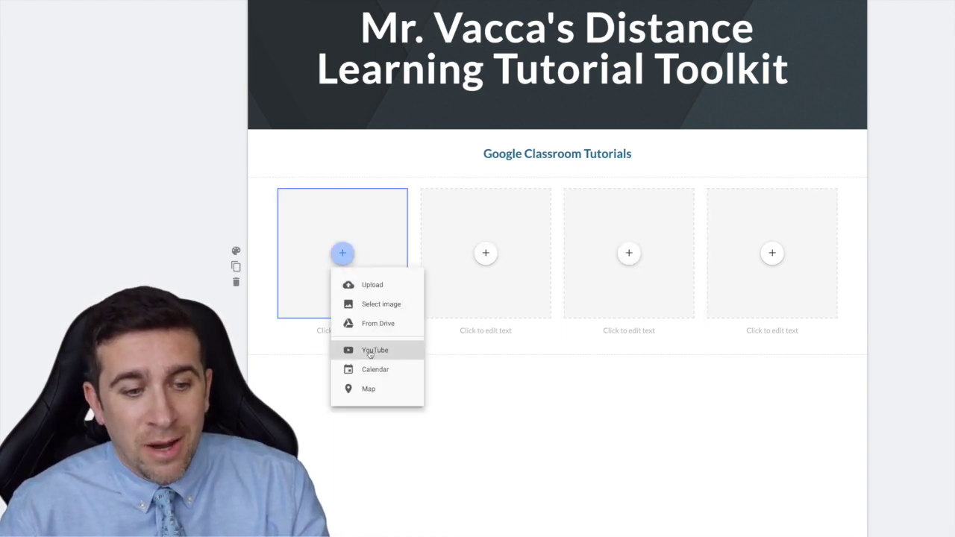
click(373, 351)
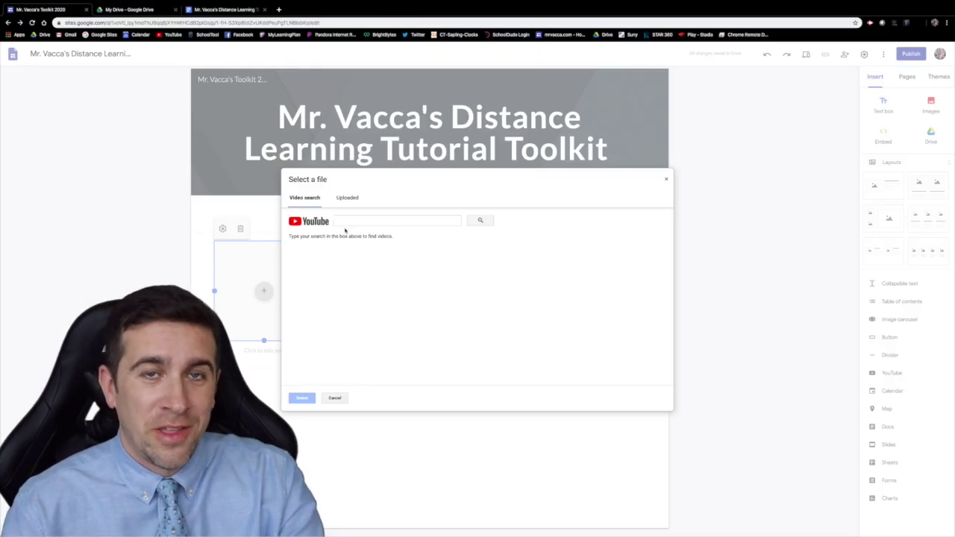
click(205, 10)
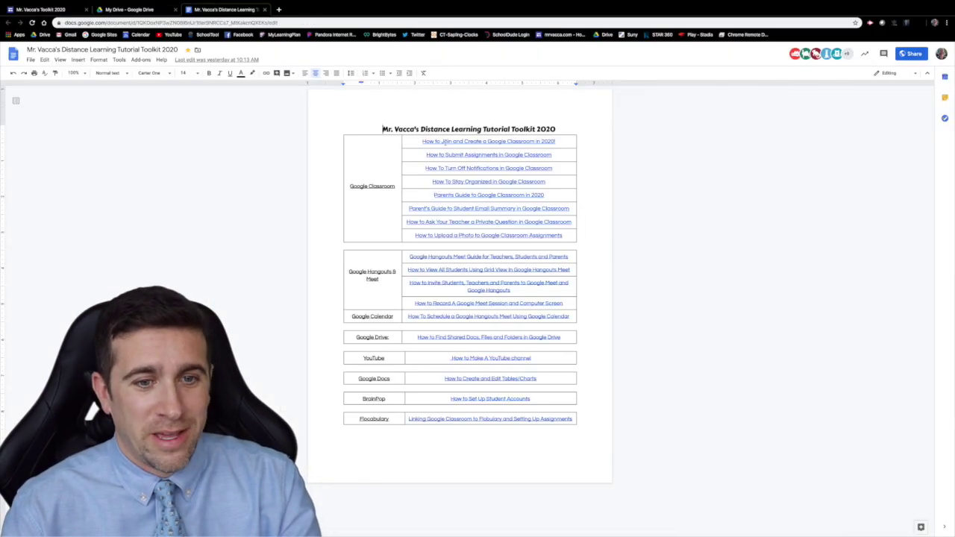
click(556, 141)
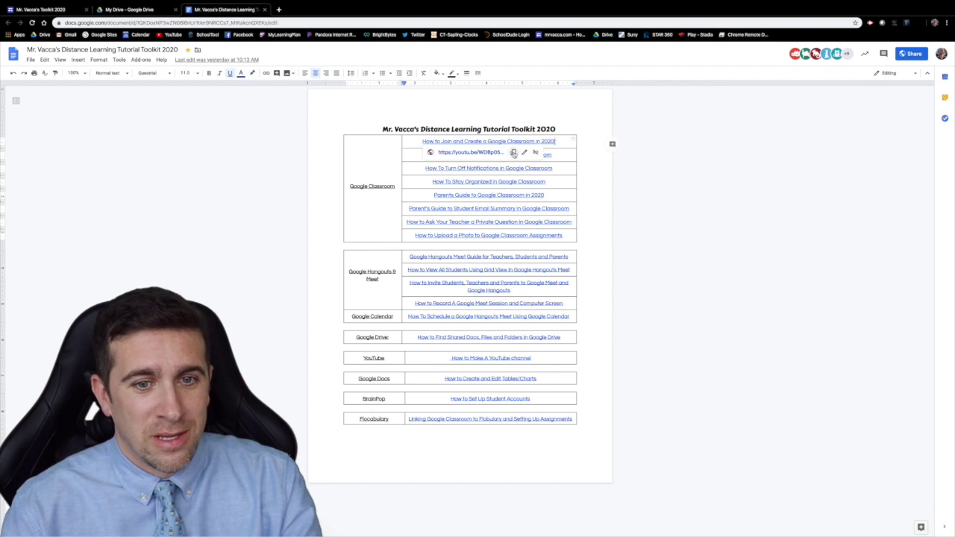
click(49, 9)
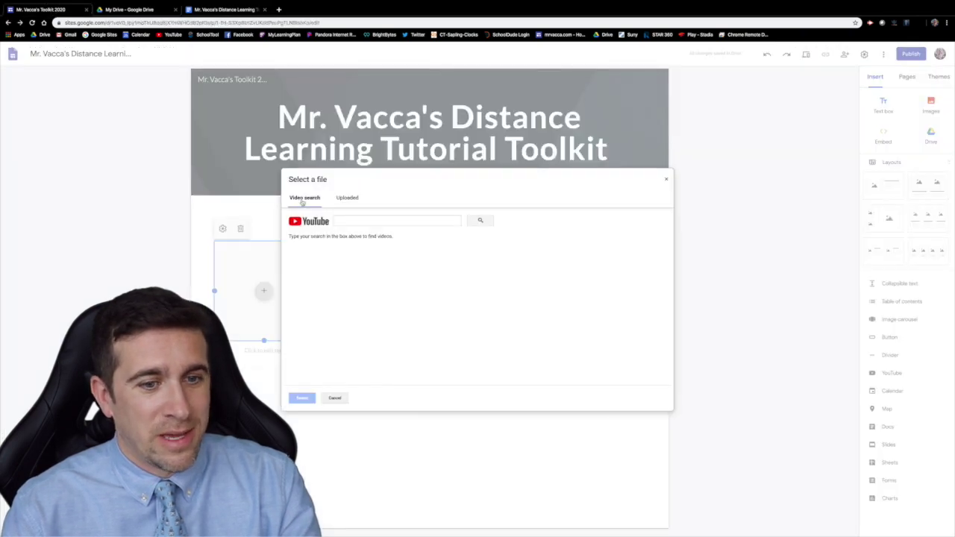
- Search the pasted link and embed 'How to Join and Create a Google Classroom in 2020!'
click(345, 221)
text(https://youtu.be/WDBp05bdcRo)
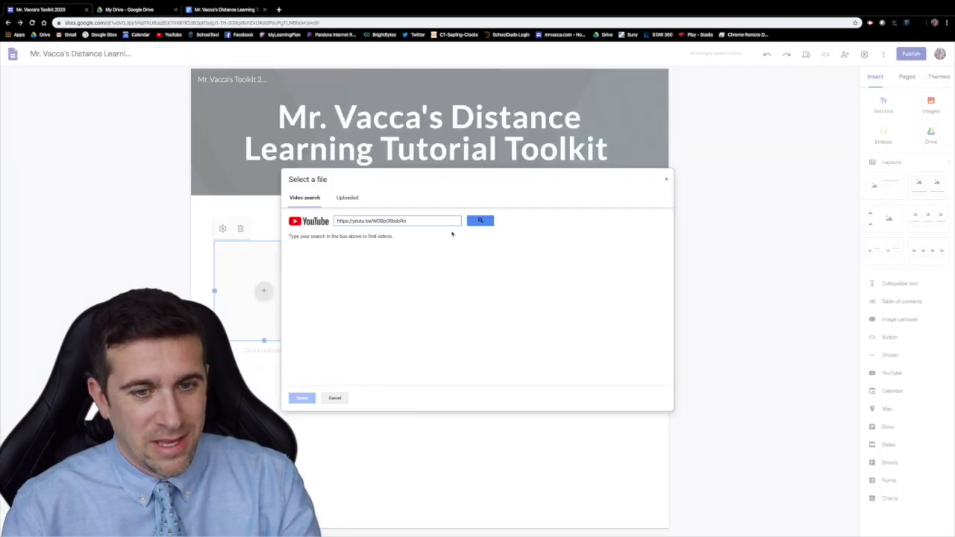
click(480, 220)
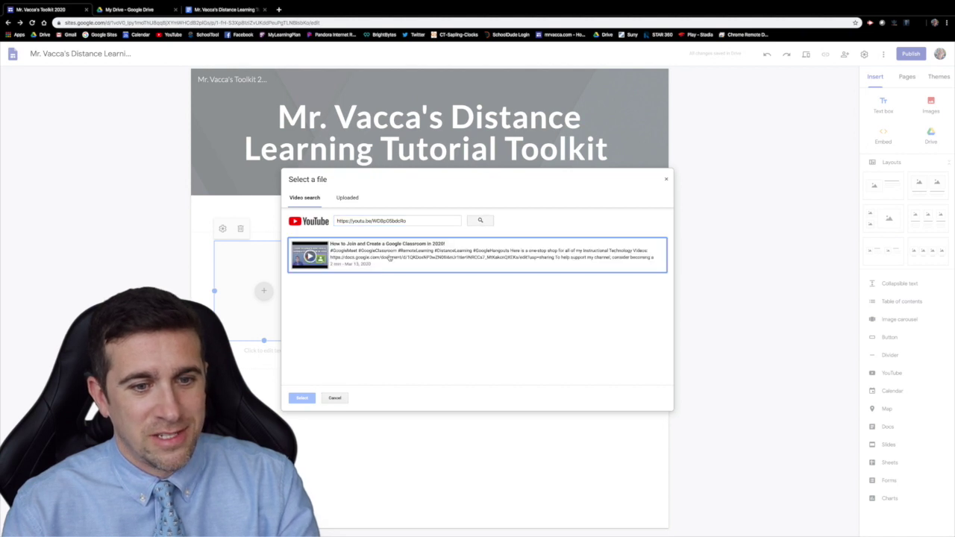
click(388, 257)
click(301, 398)
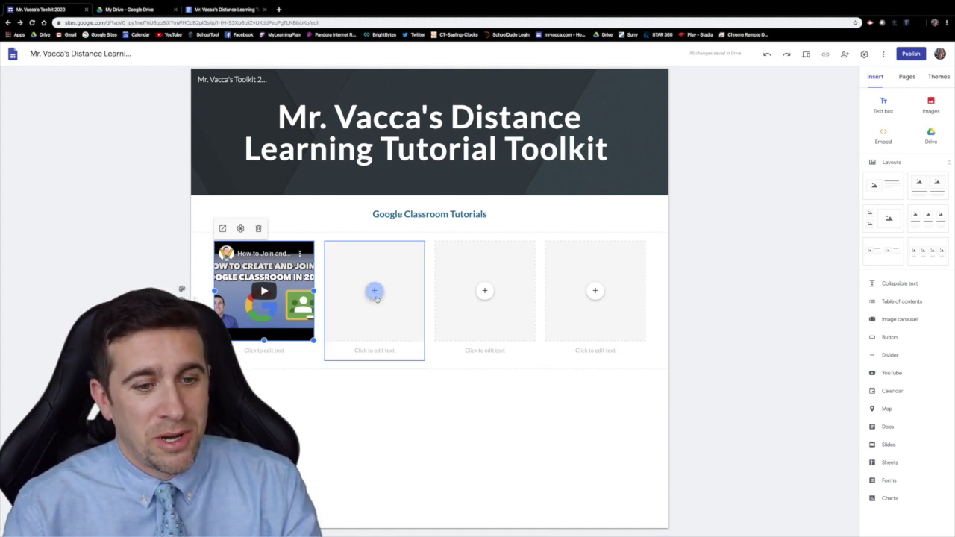
click(375, 291)
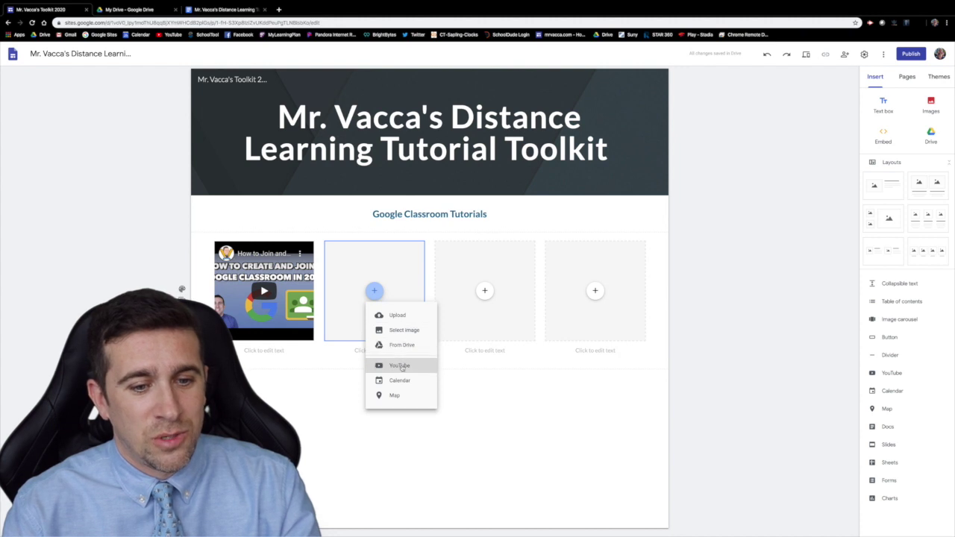
- Embed 'How to Submit Assignments in Google Classroom' in the second tile, then add a four-tile row below
click(399, 365)
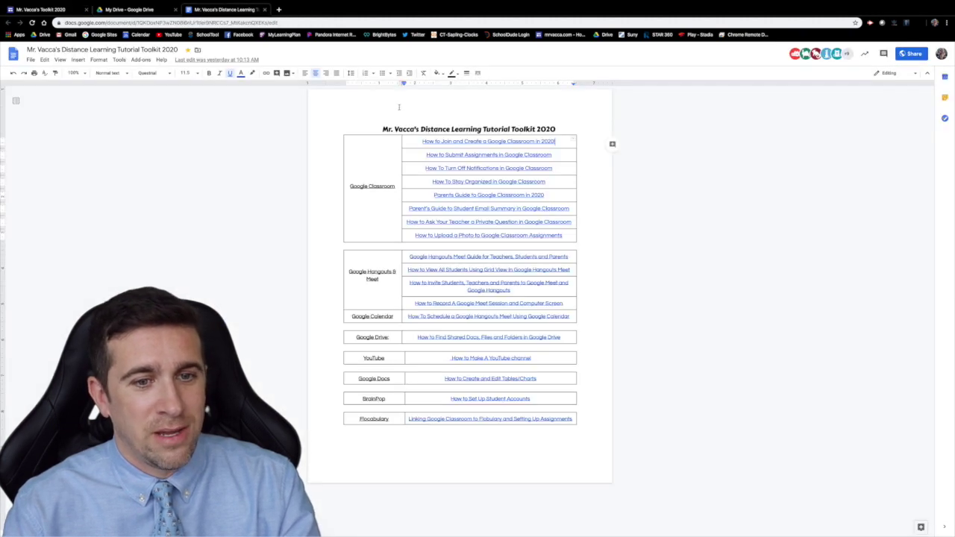
click(486, 155)
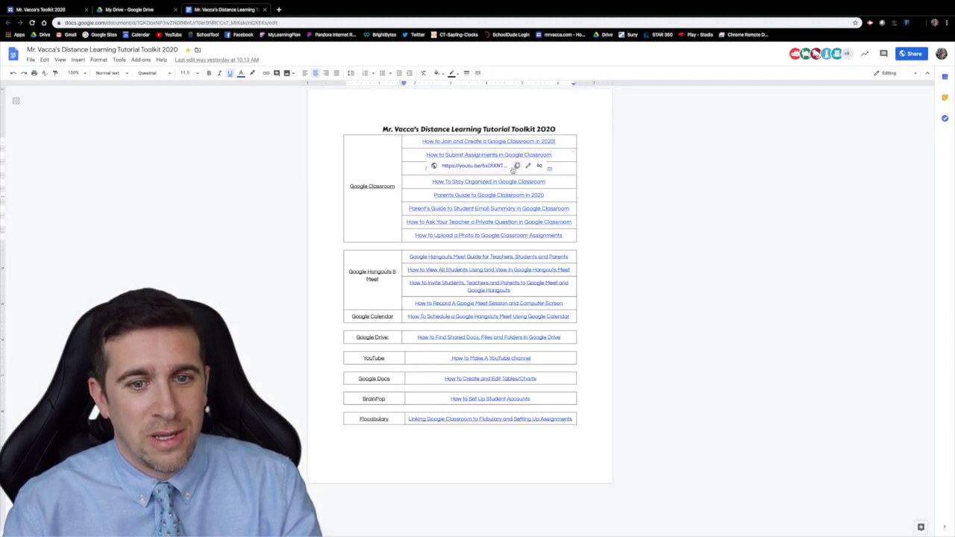
click(45, 10)
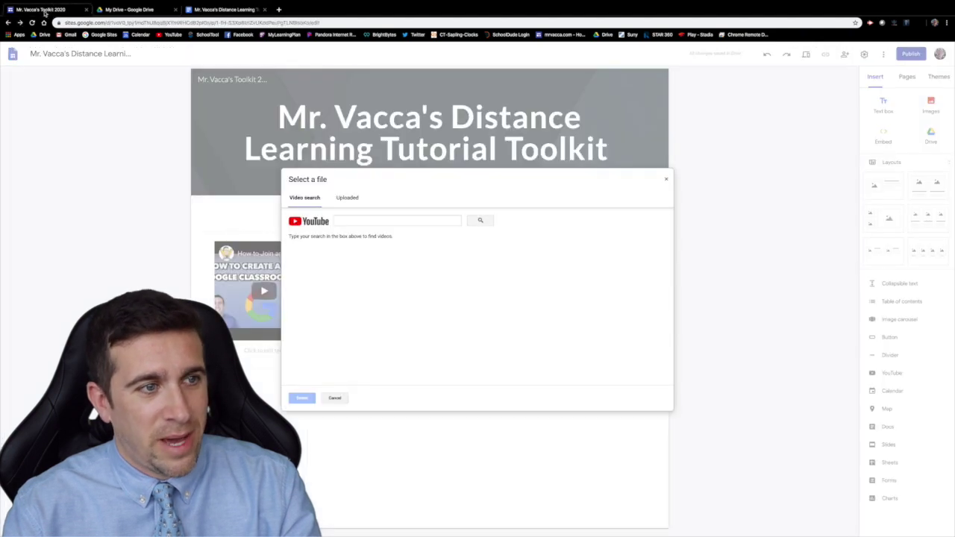
click(359, 221)
text(https://youtu.be/5x0lXNTX7J0)
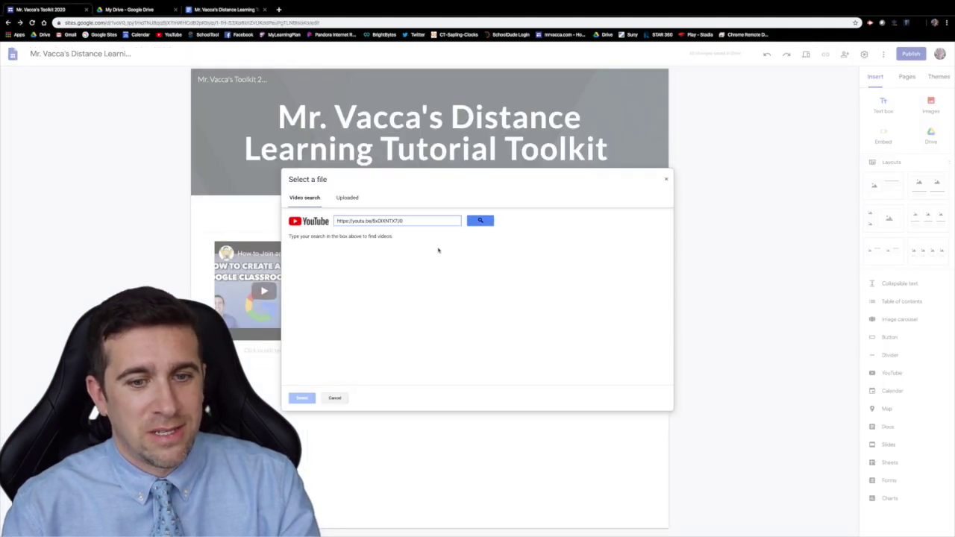
click(481, 221)
click(391, 262)
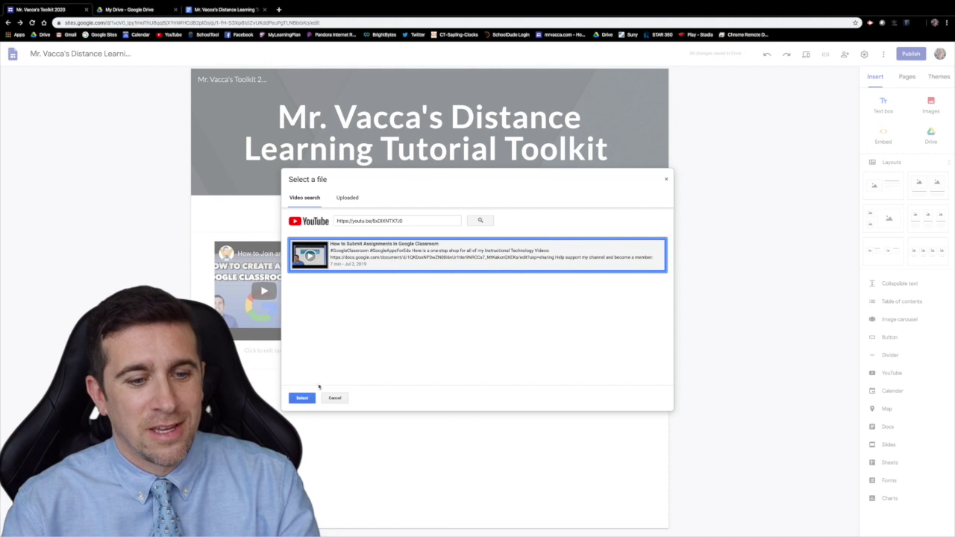
click(302, 398)
click(572, 328)
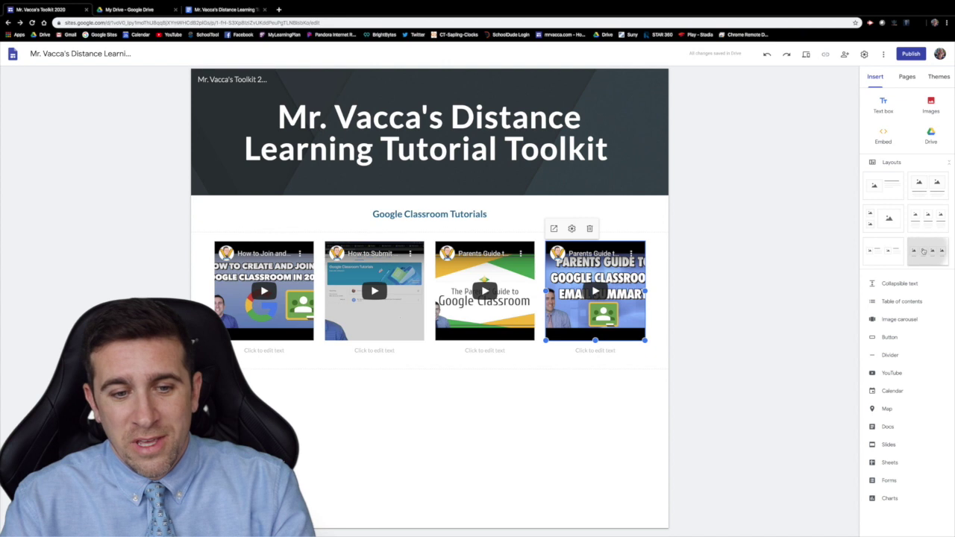
click(928, 251)
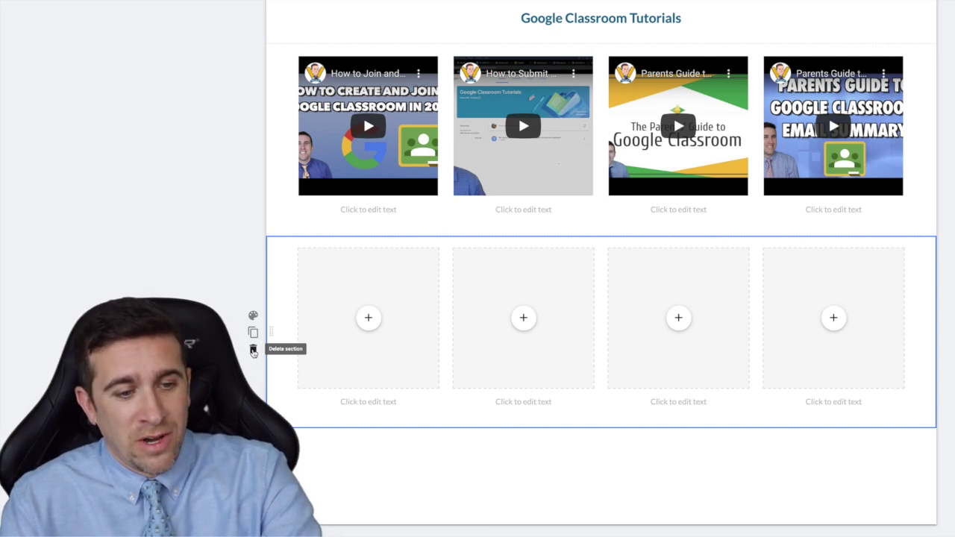
click(253, 352)
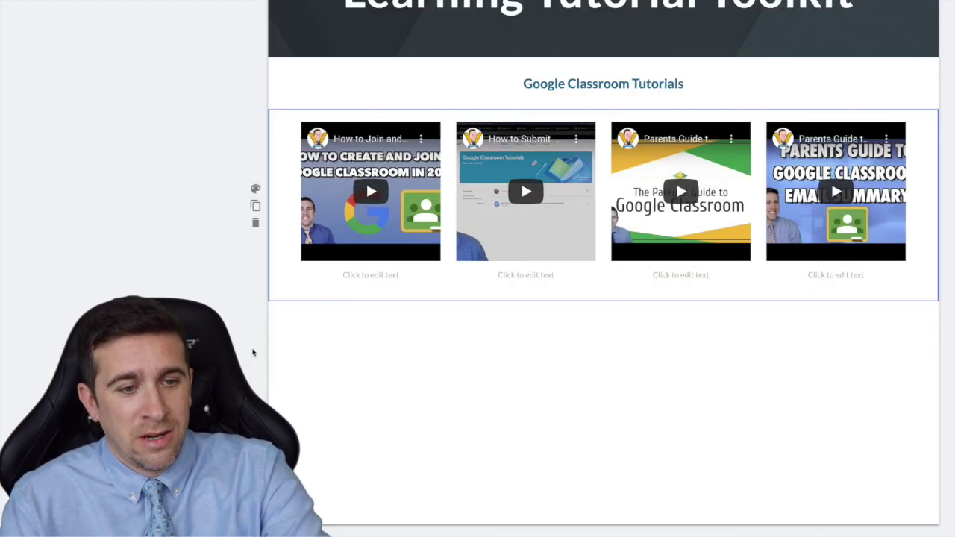
click(255, 207)
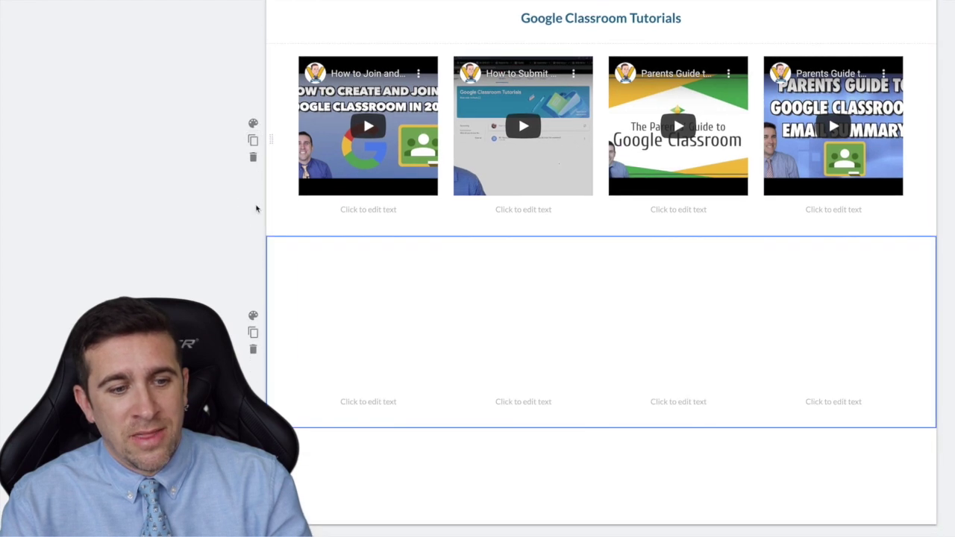
click(253, 348)
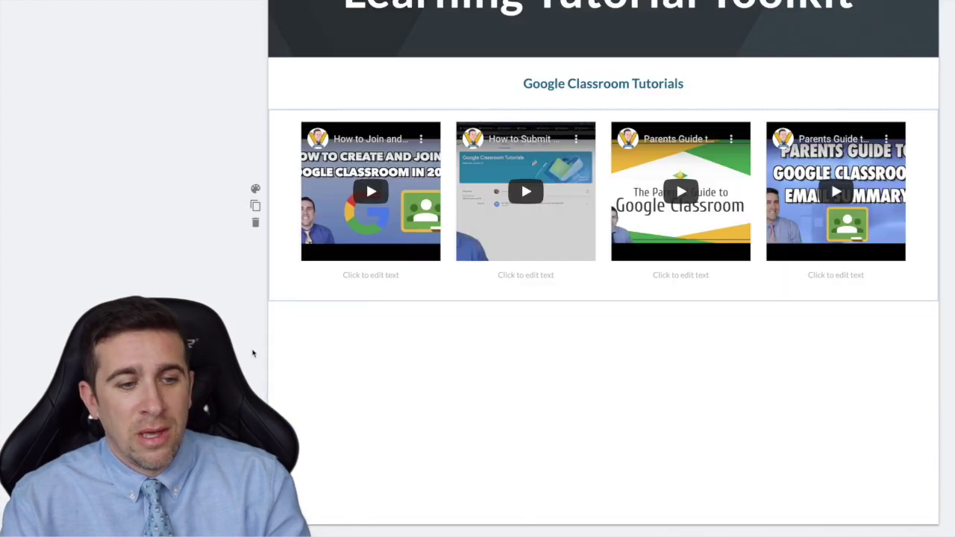
- Search images for 'president' and set the photo of leaders meeting as the video section background
click(256, 190)
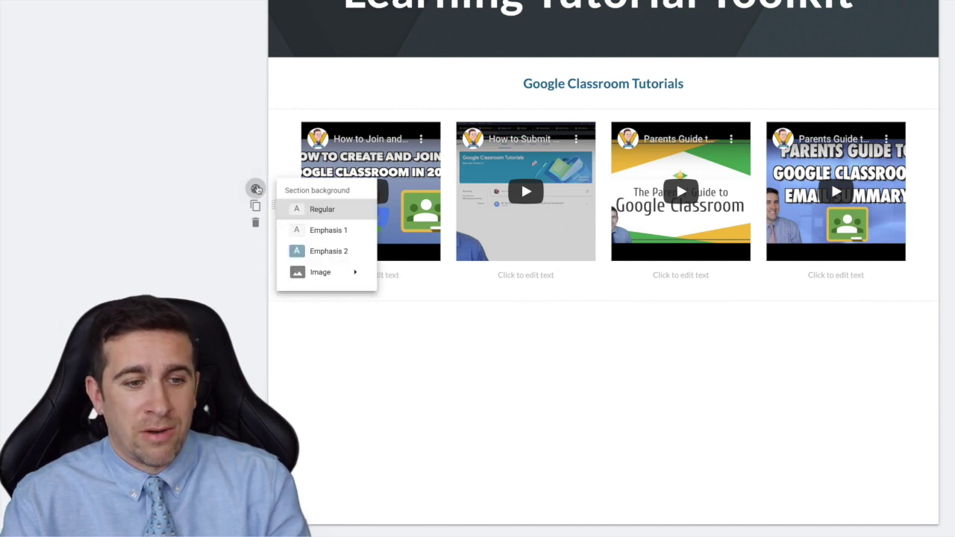
mouse_move(320, 273)
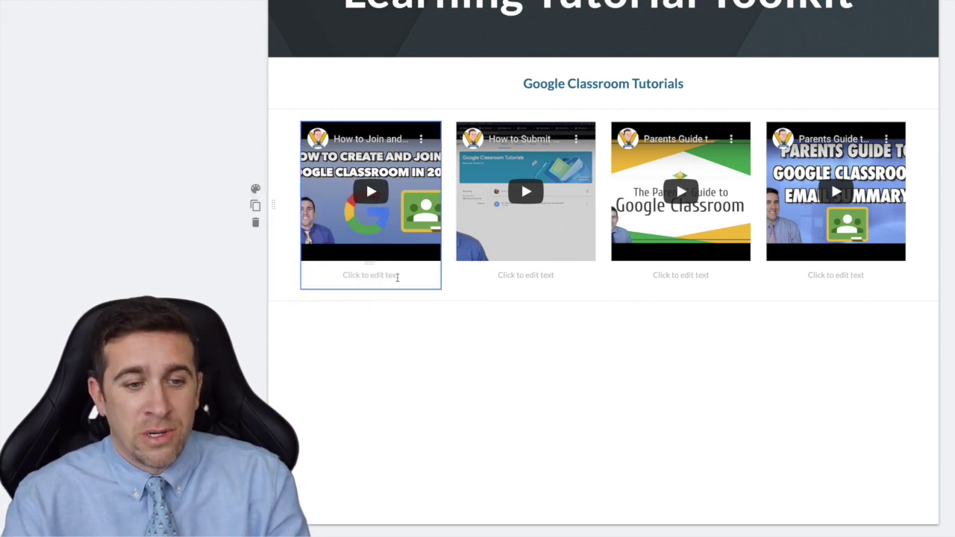
click(256, 191)
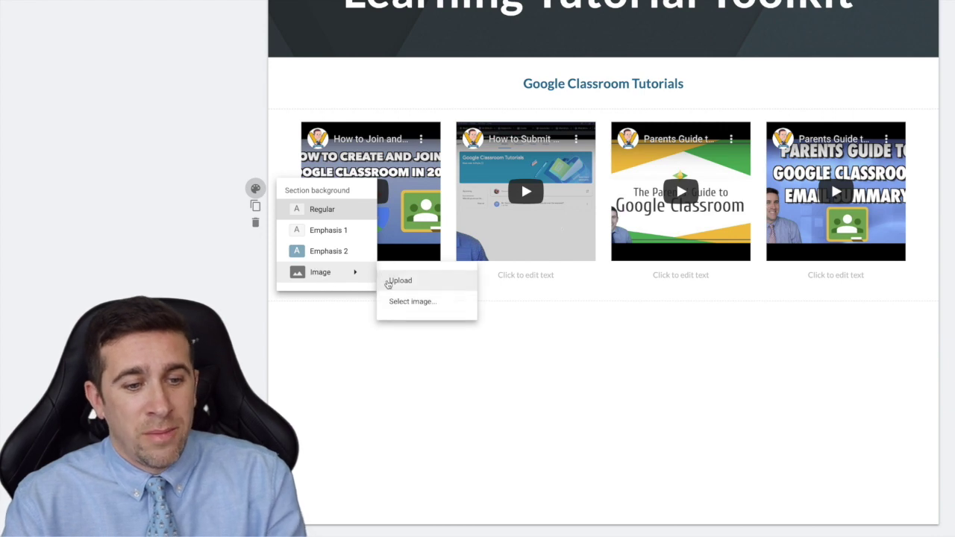
click(413, 301)
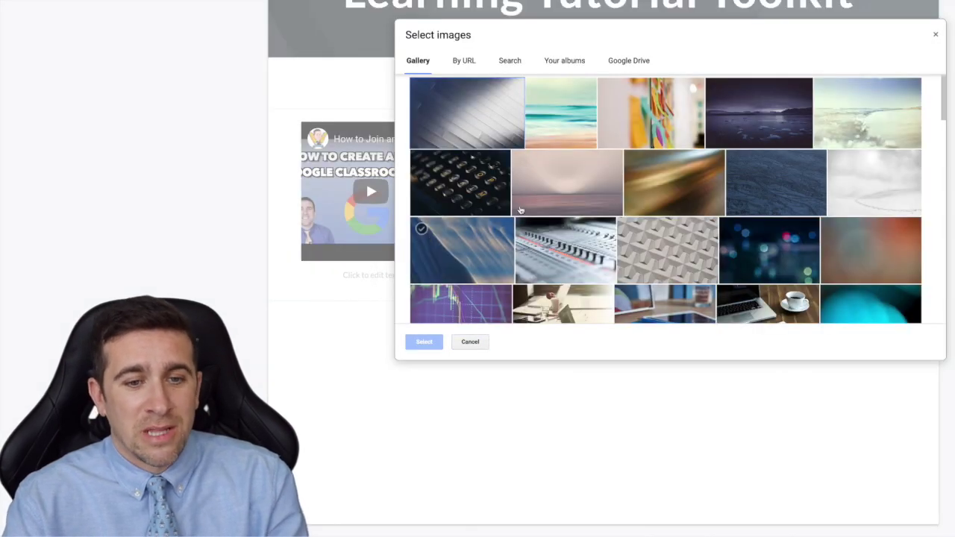
scroll(747, 254, down, 5)
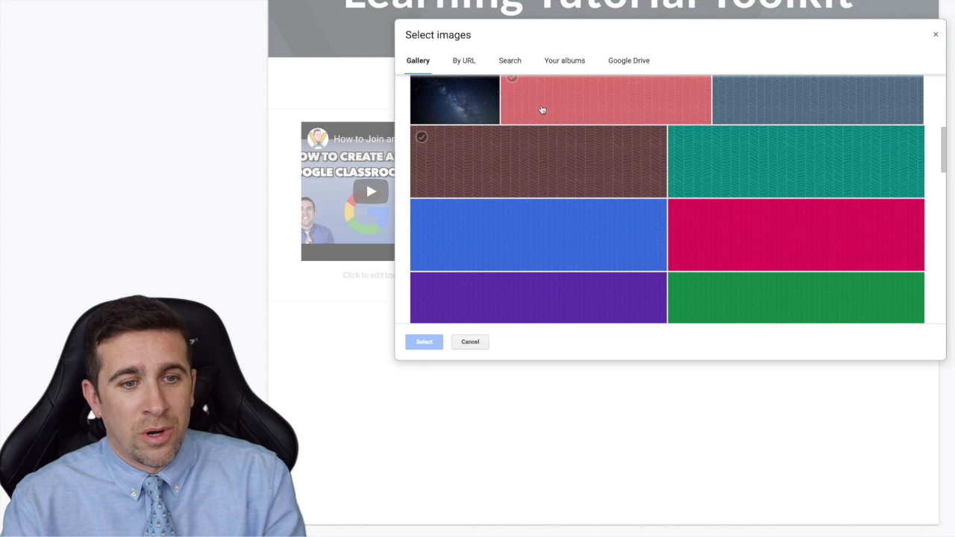
click(469, 60)
click(508, 62)
click(522, 92)
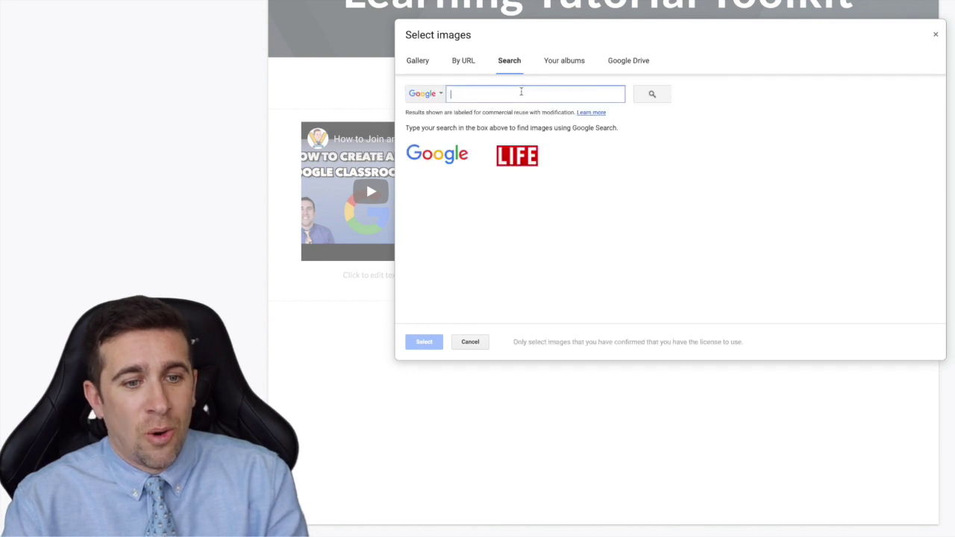
text(pred)
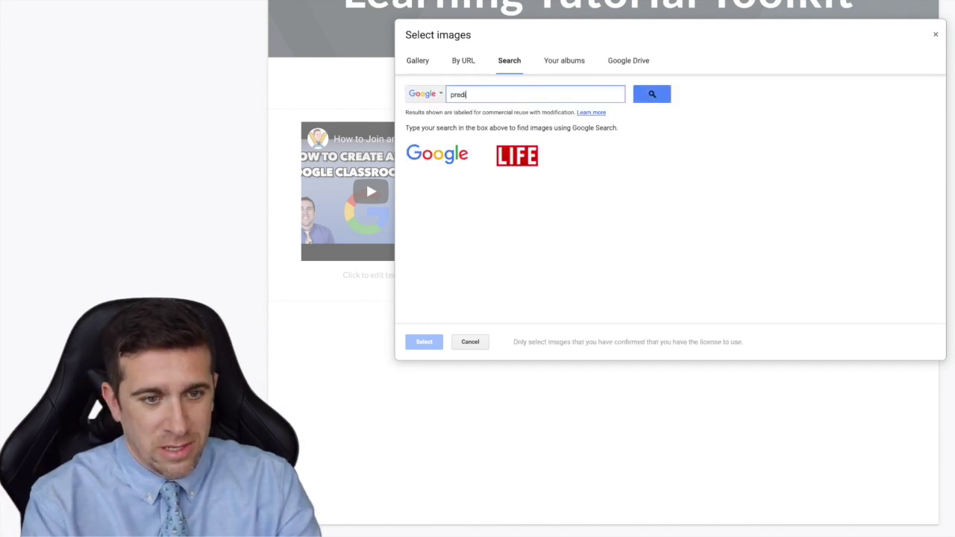
text(ident)
key(Return)
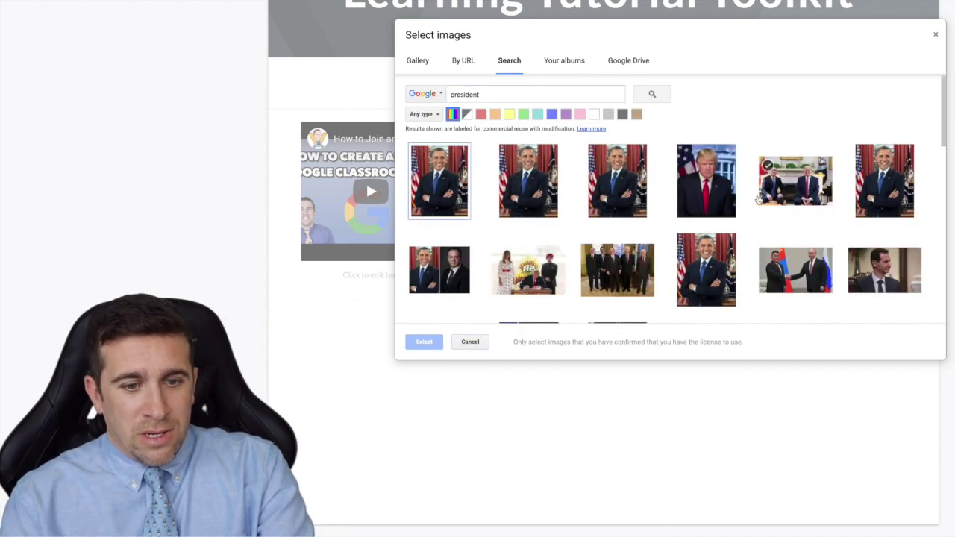
click(795, 179)
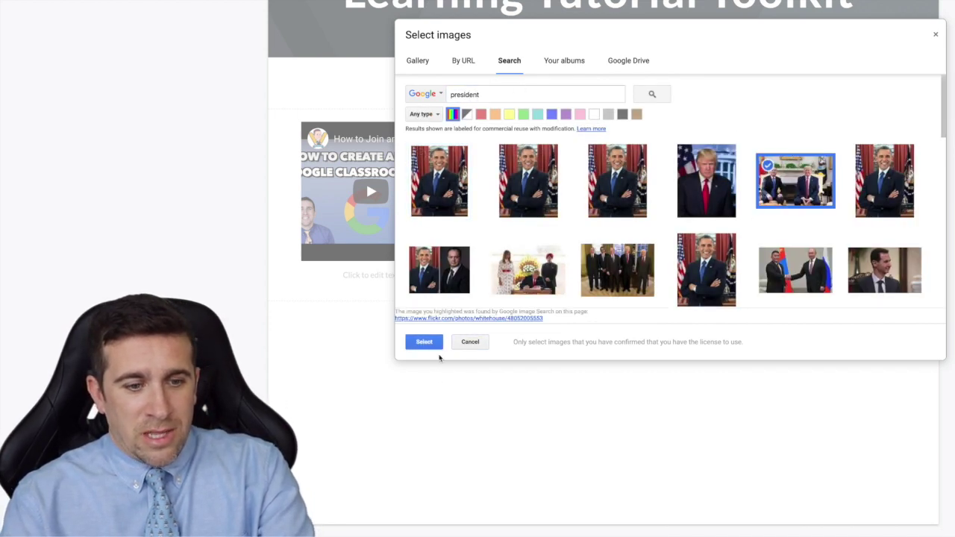
click(427, 342)
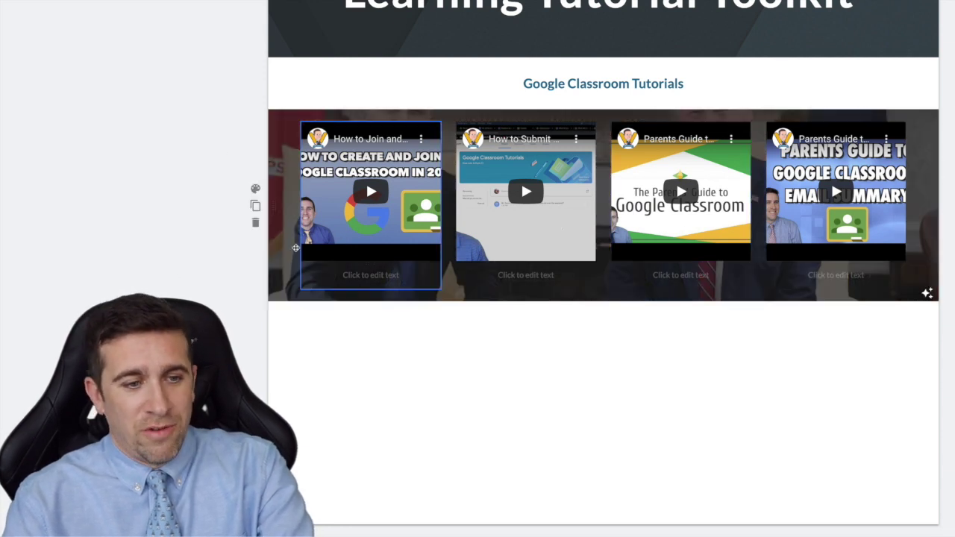
- Give the video section the teal Emphasis 2 colour and the header the gray diagonal-lines gallery picture
click(255, 188)
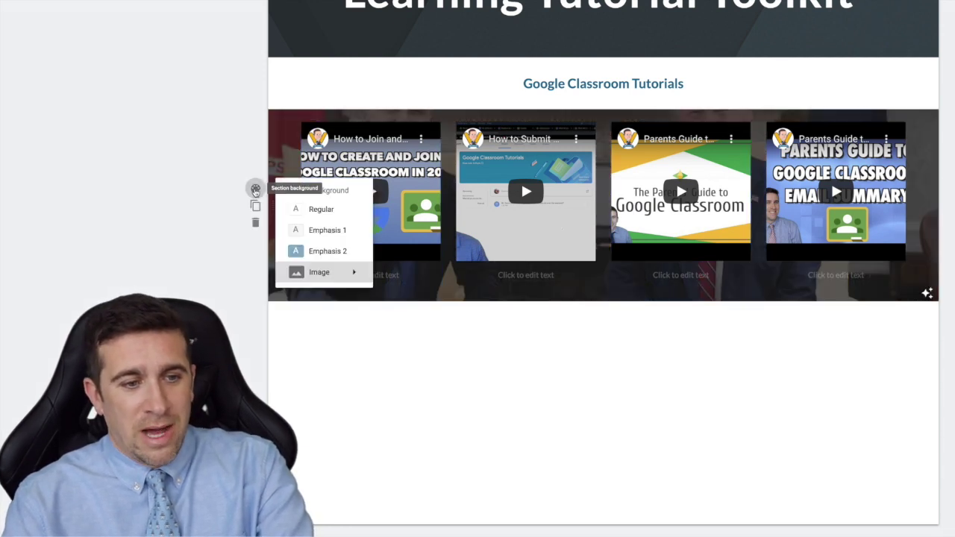
click(329, 251)
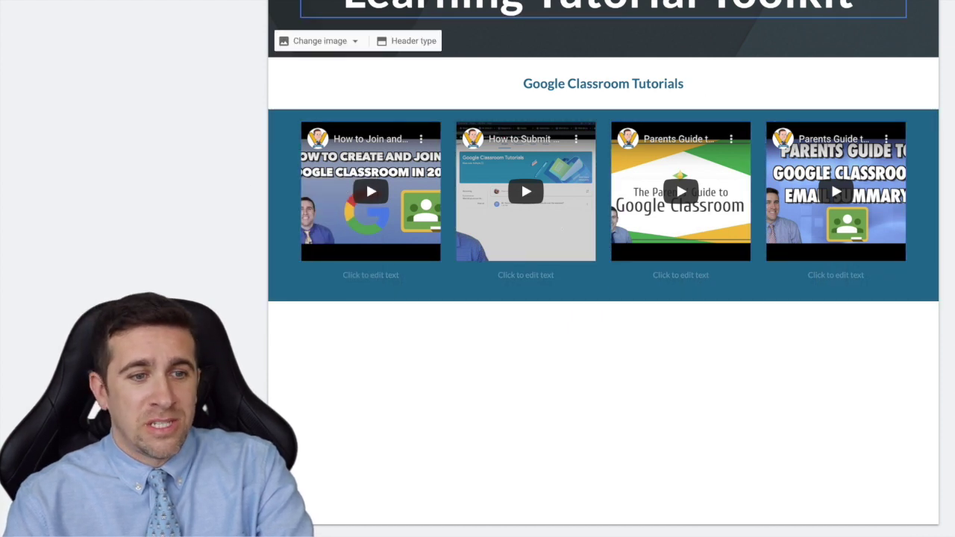
click(357, 43)
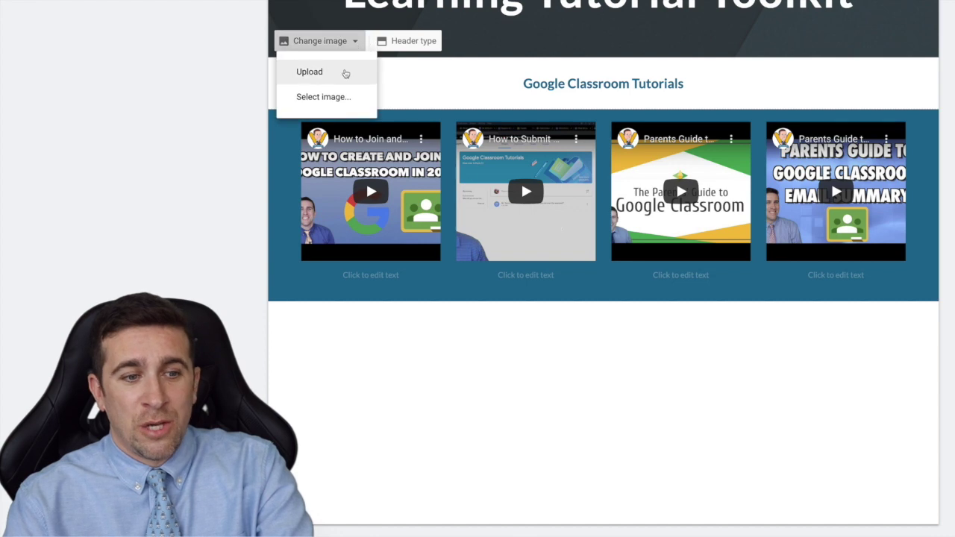
click(335, 97)
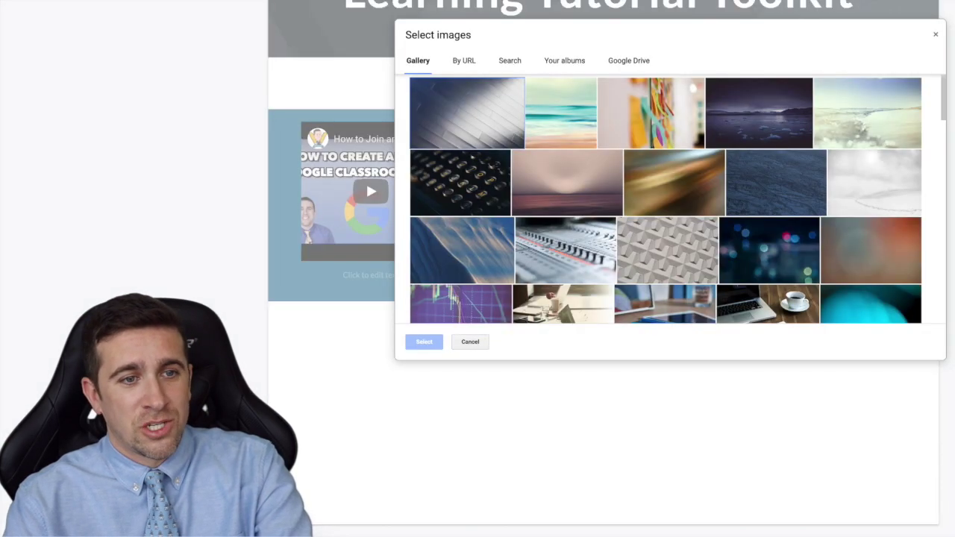
click(488, 111)
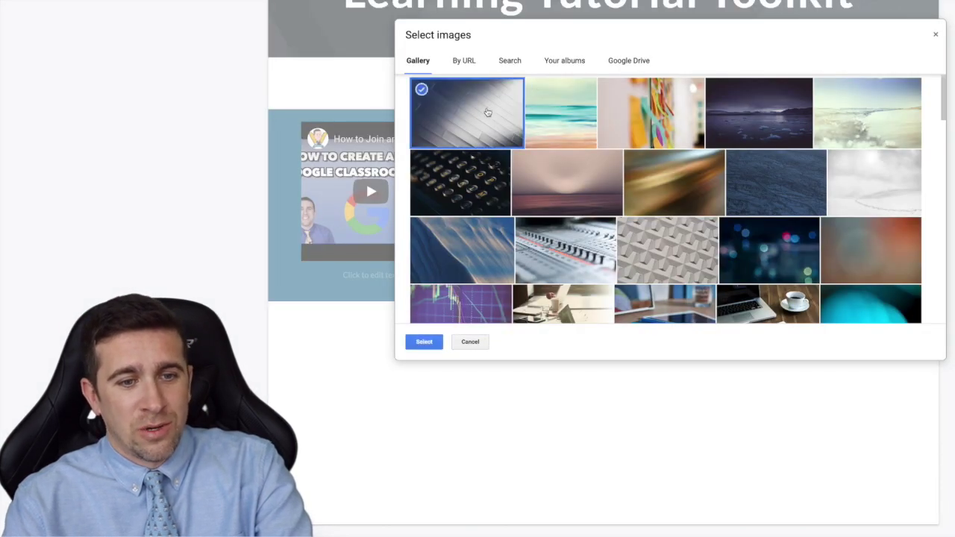
click(425, 344)
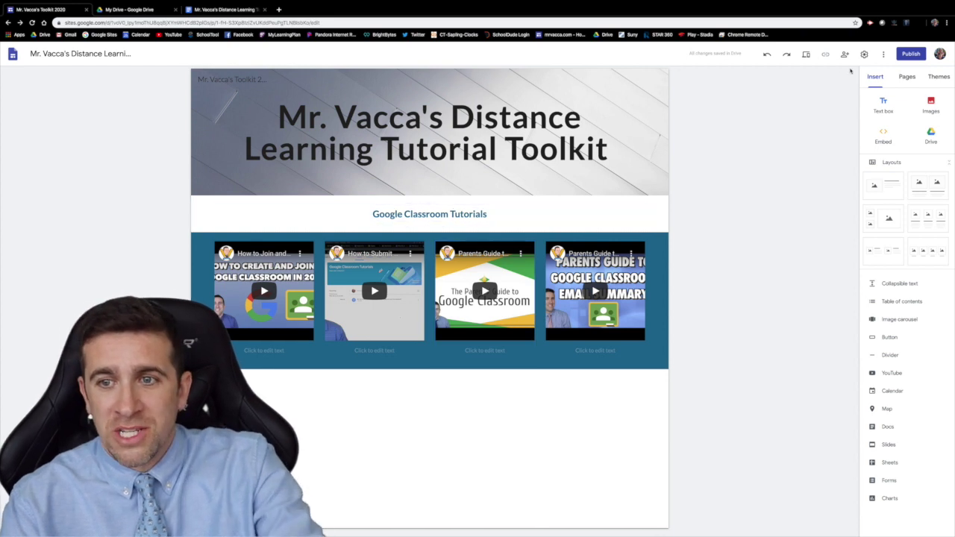
- Create a new page named 'Google Hangouts Meet' and switch to it from the navigation
click(907, 77)
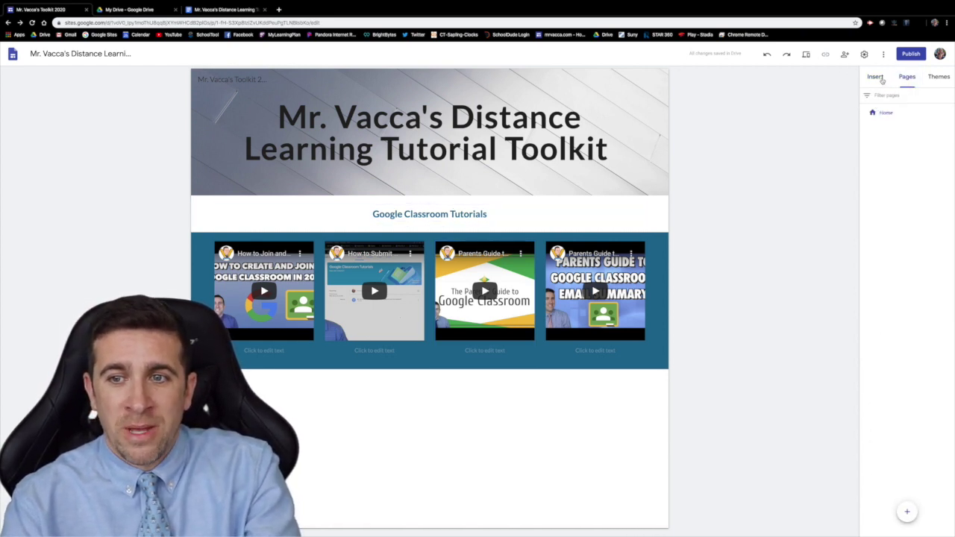
mouse_move(907, 512)
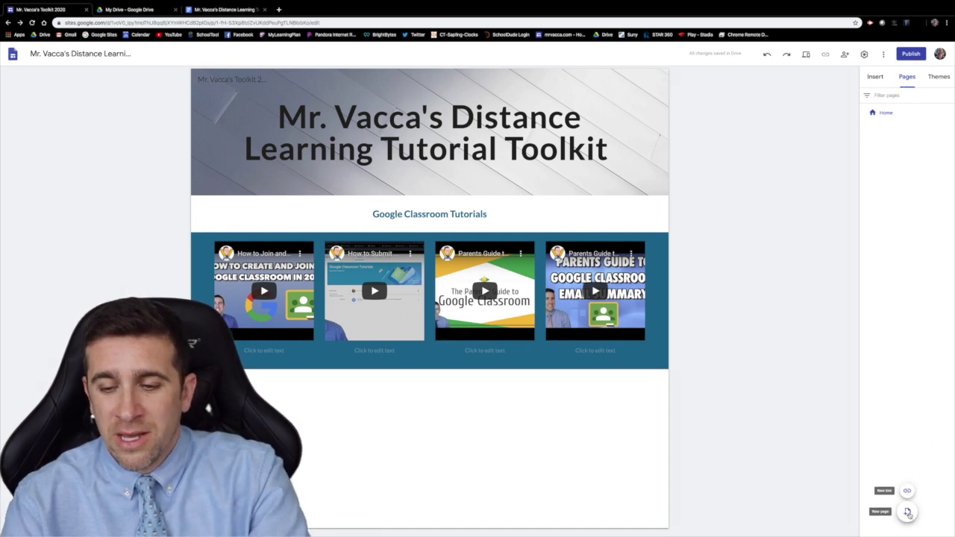
click(907, 513)
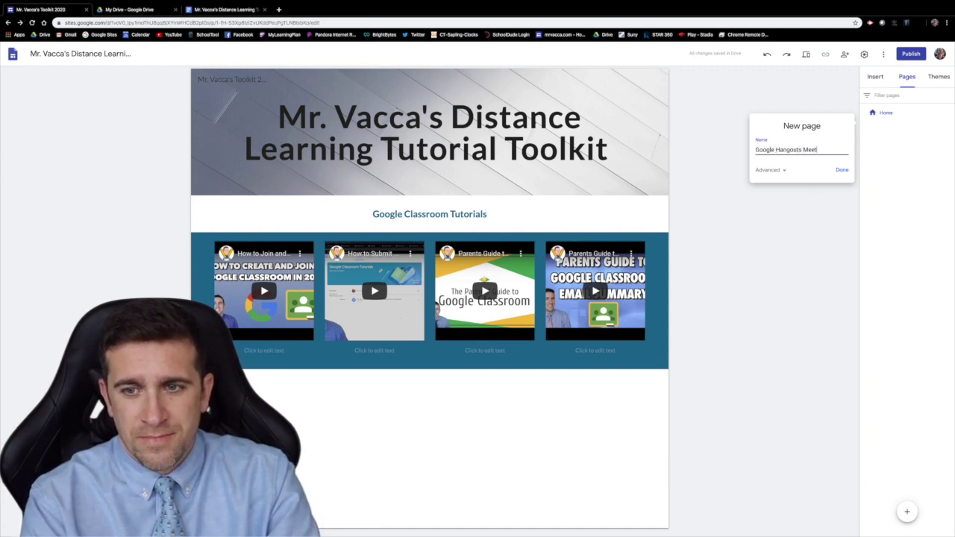
click(843, 171)
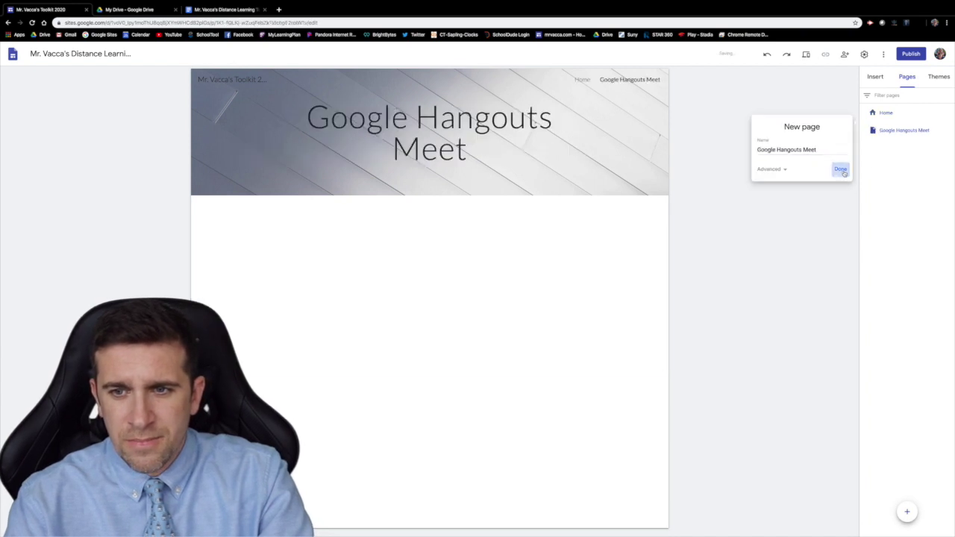
click(583, 79)
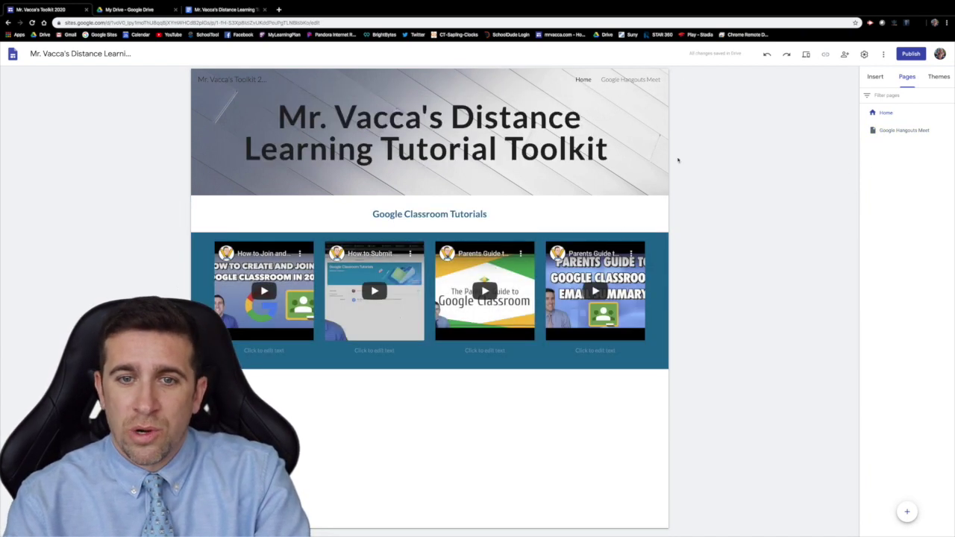
click(636, 80)
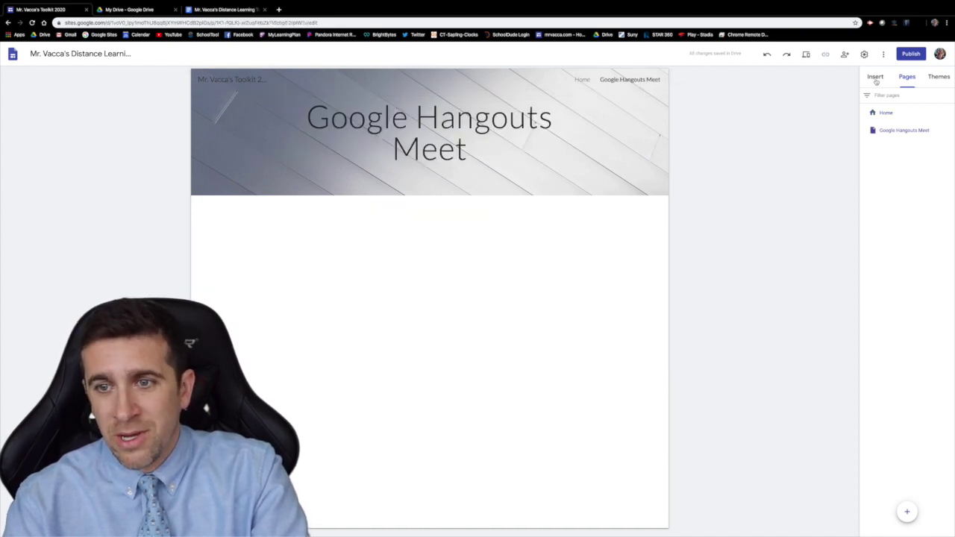
- Insert a four-image placeholder row and an empty text box positioned above it
click(876, 78)
click(928, 250)
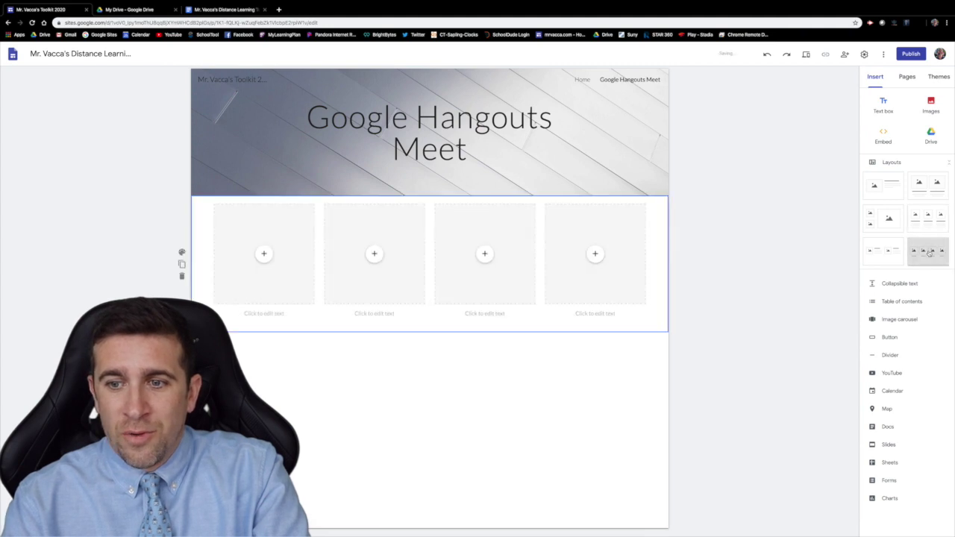
click(882, 108)
click(191, 210)
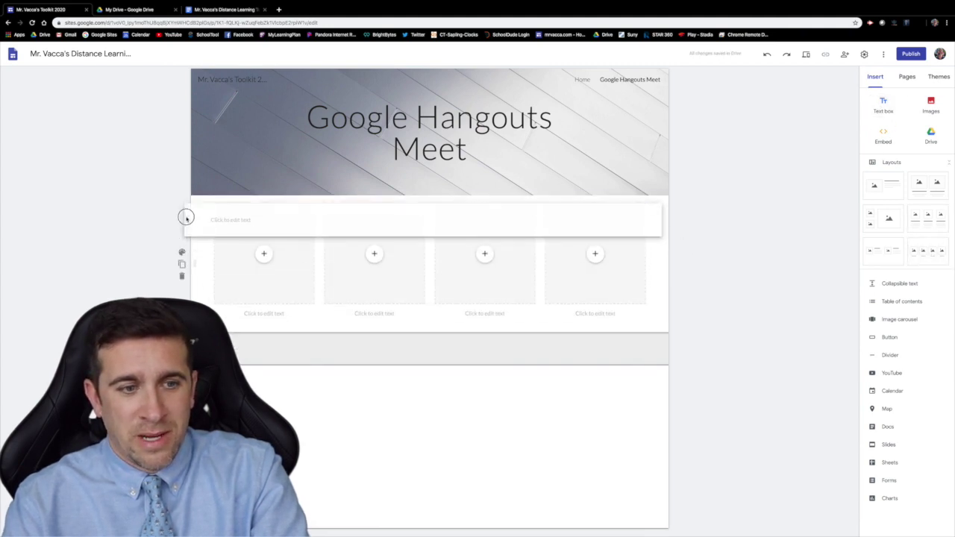
drag(192, 211, 194, 212)
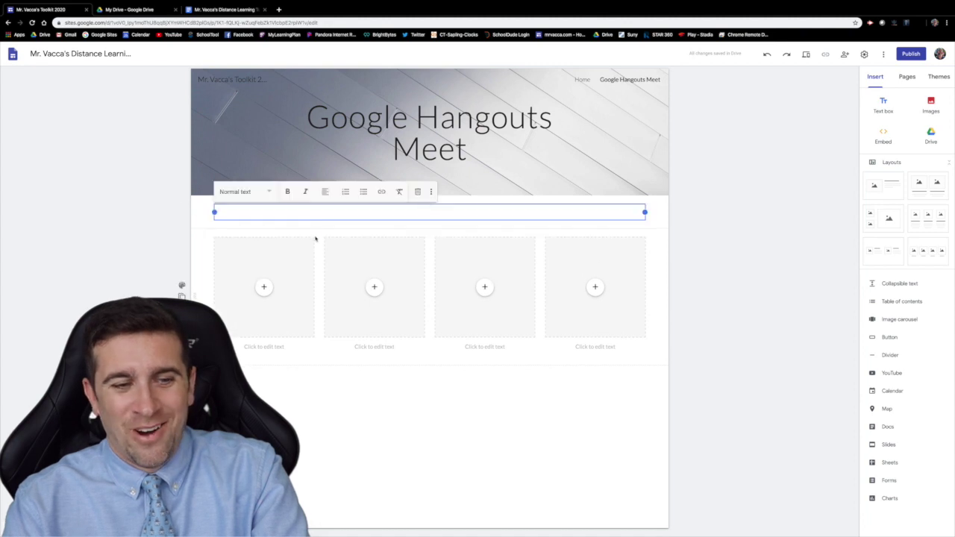
click(266, 289)
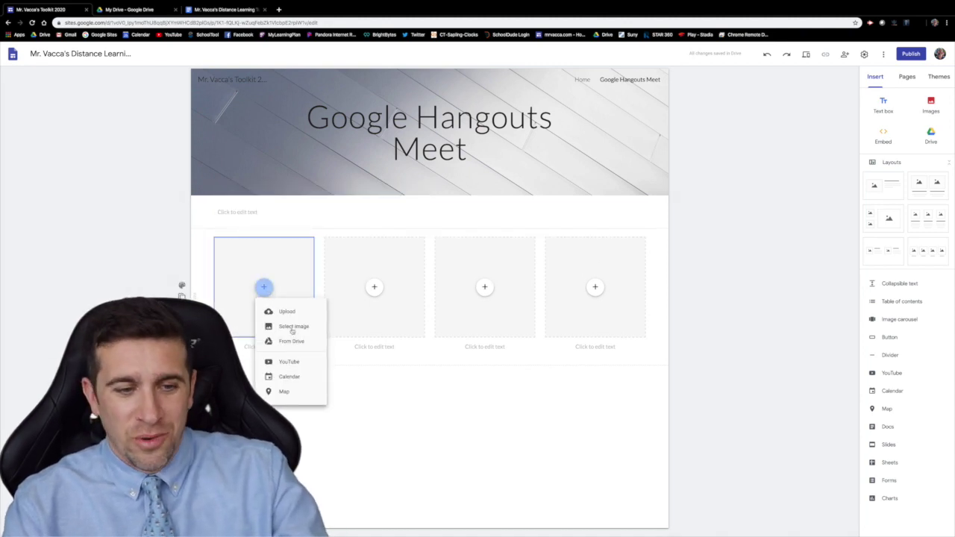
click(408, 446)
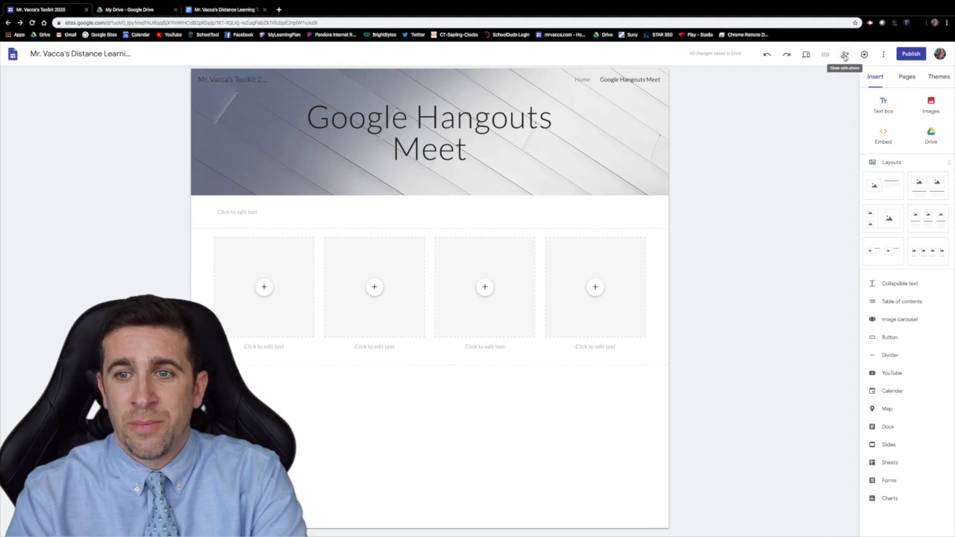
click(845, 56)
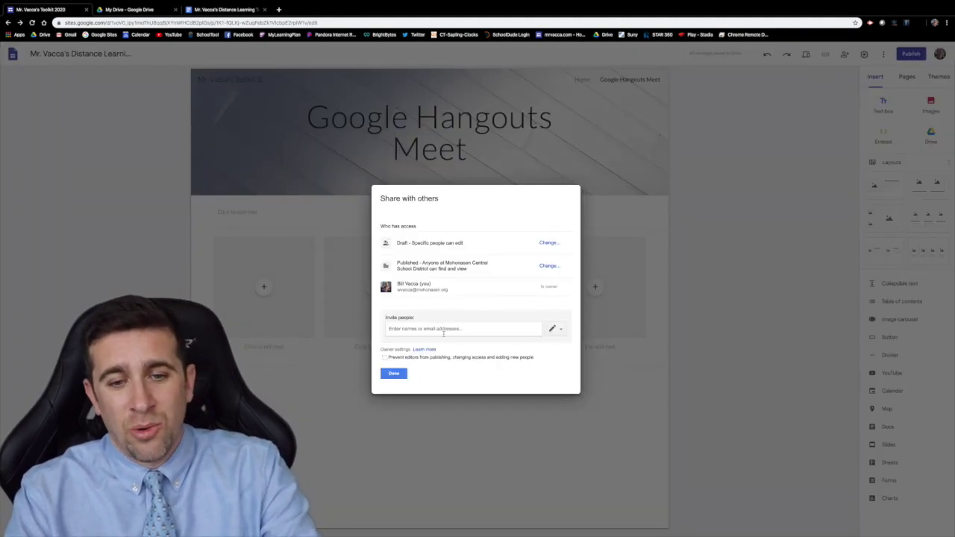
click(395, 373)
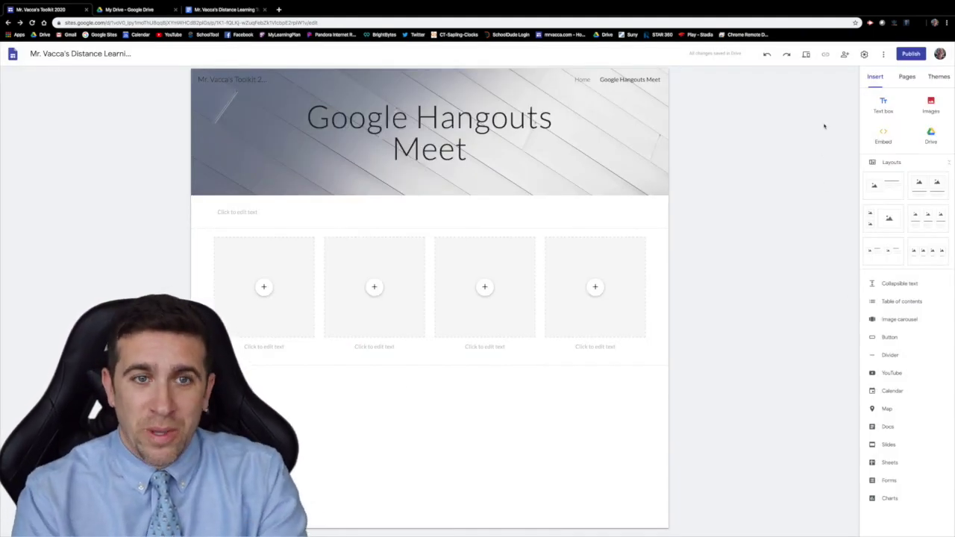
click(583, 79)
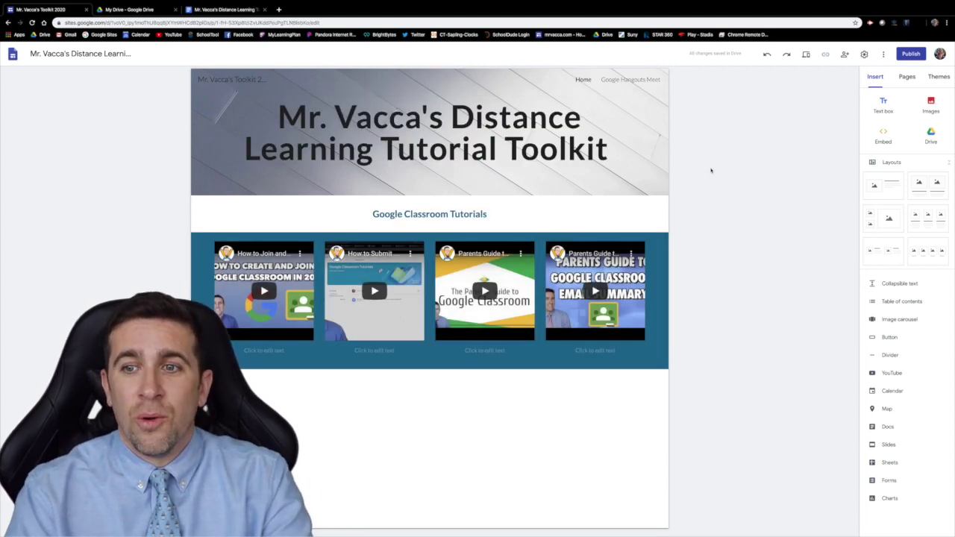
- Start publishing and change the site's web address to 'mrvaccatoolkit'
click(912, 54)
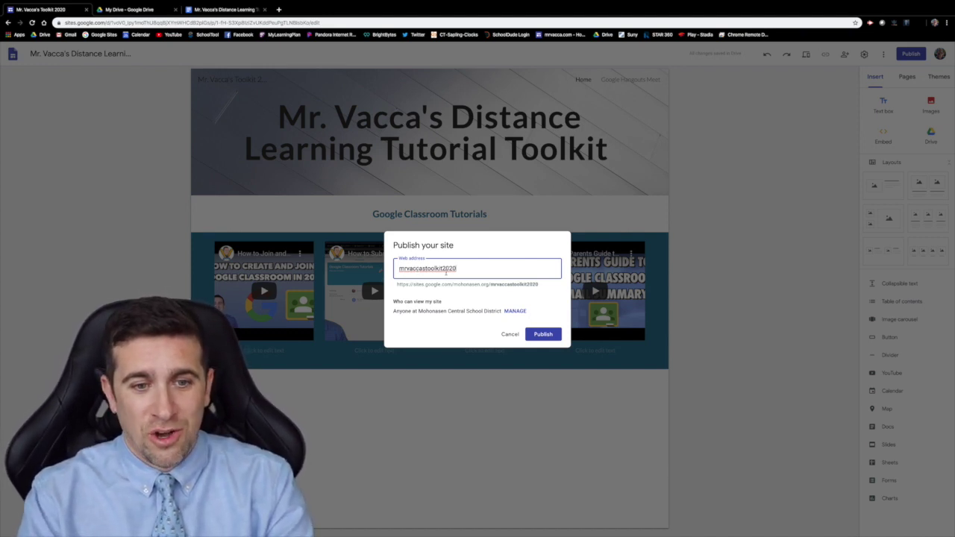
drag(456, 269, 386, 269)
key(BackSpace)
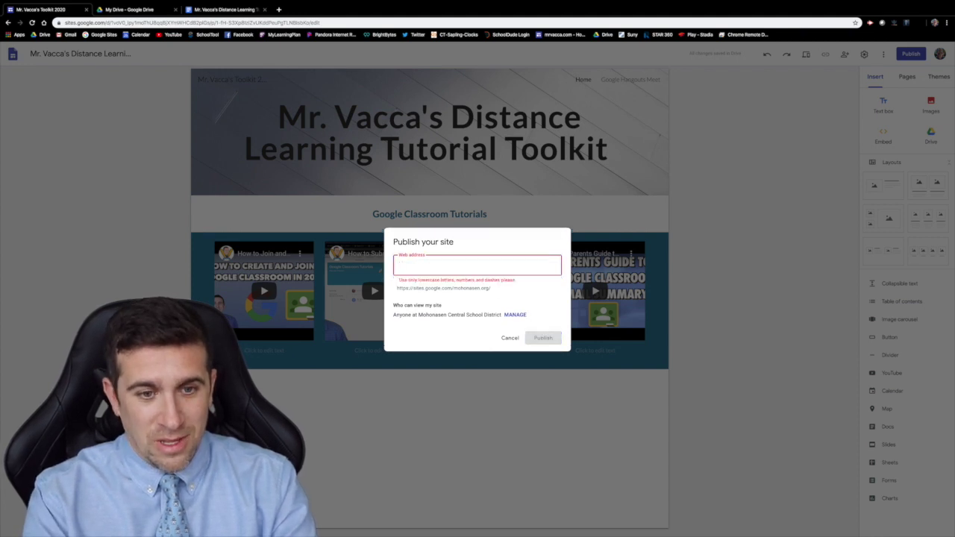
text(mrvacca)
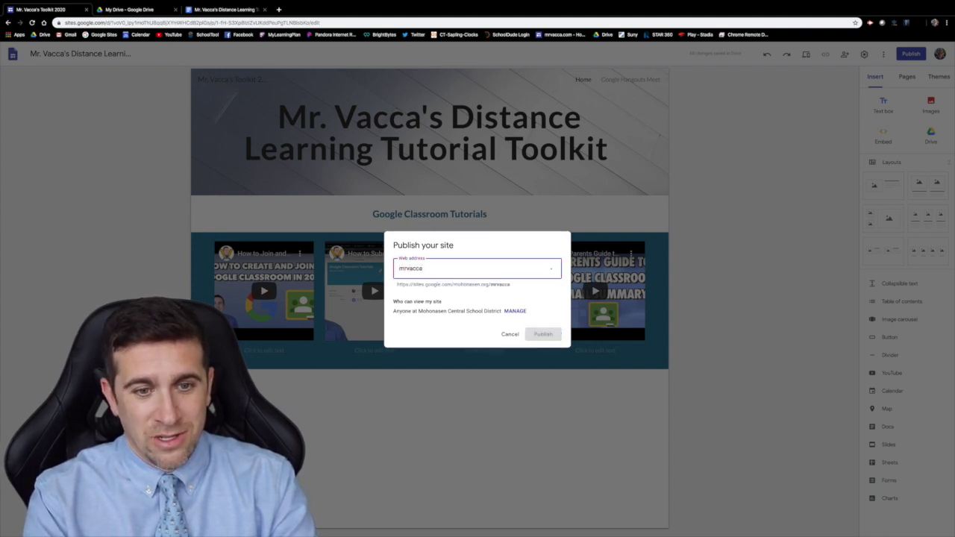
text(toolkit)
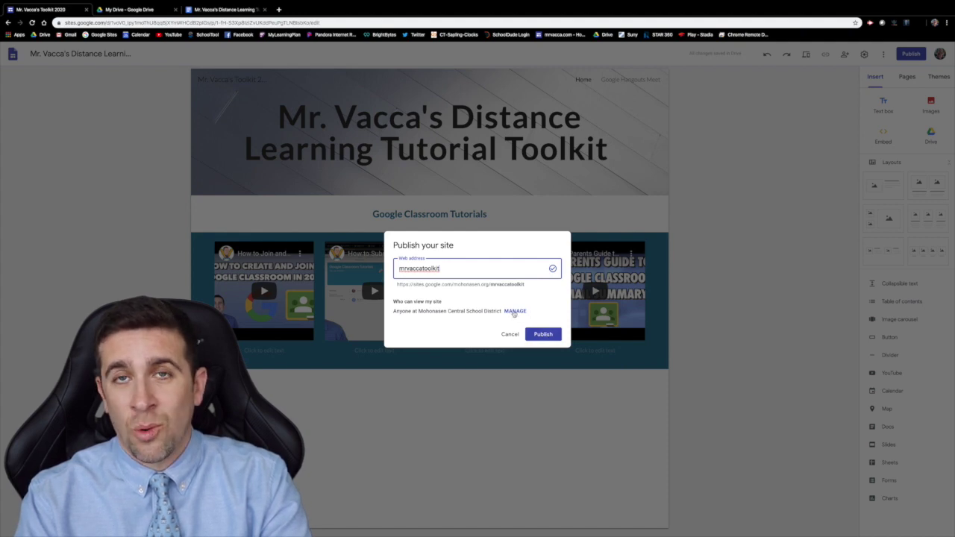
- Set the published site so anyone can find and view it
click(515, 311)
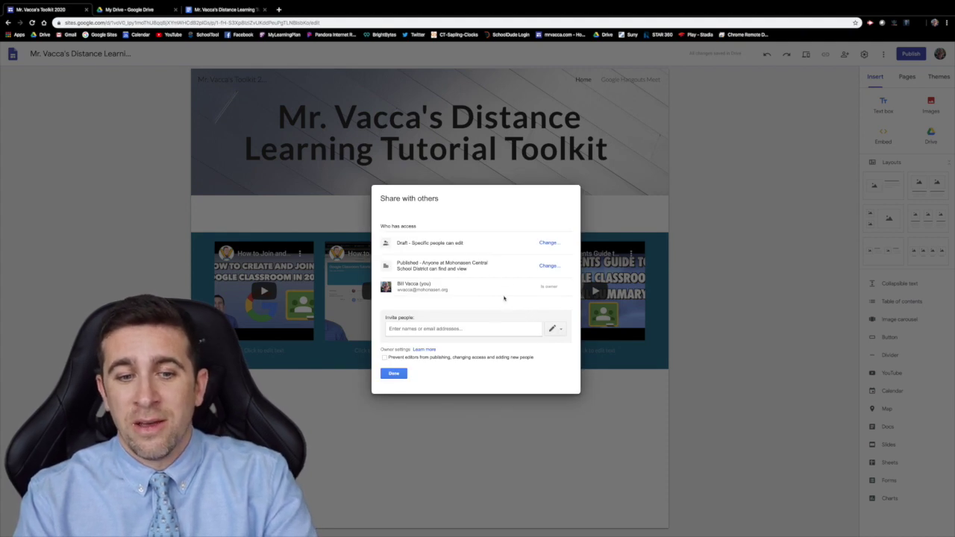
click(549, 271)
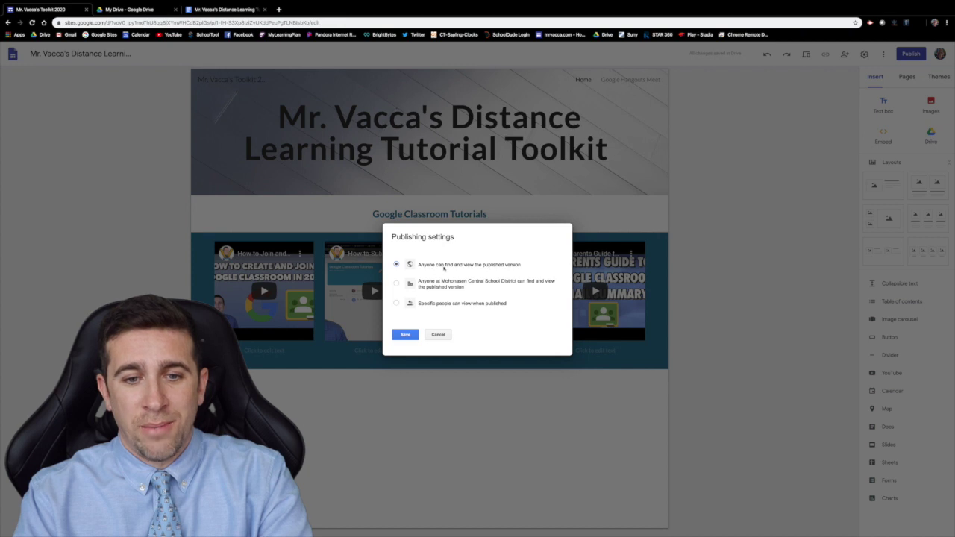
click(407, 335)
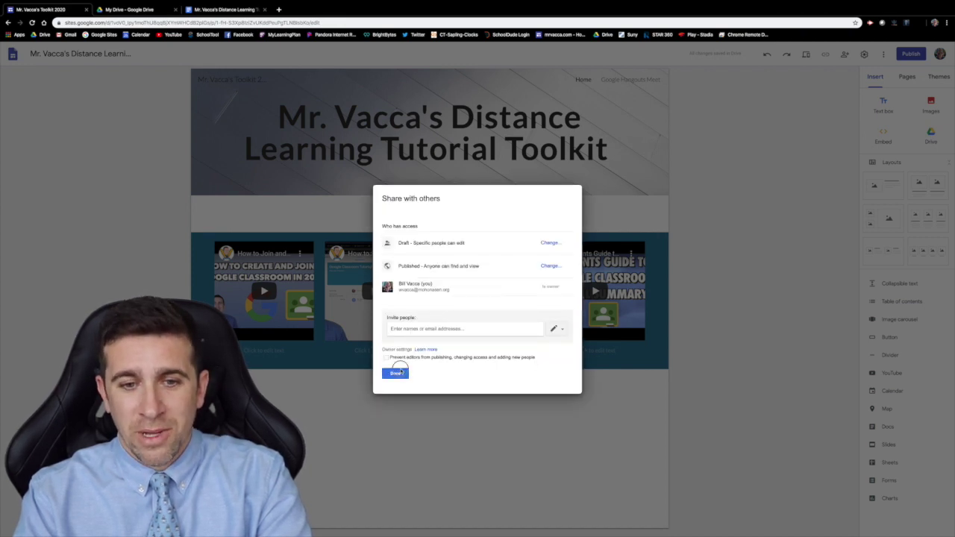
click(400, 372)
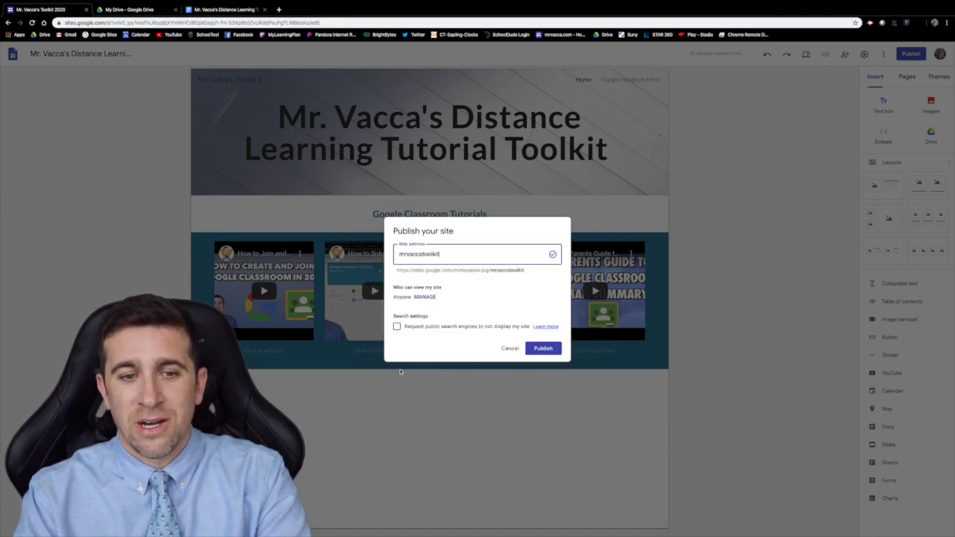
- Publish the site at the mrvaccatoolkit address and bring up its published link
click(532, 350)
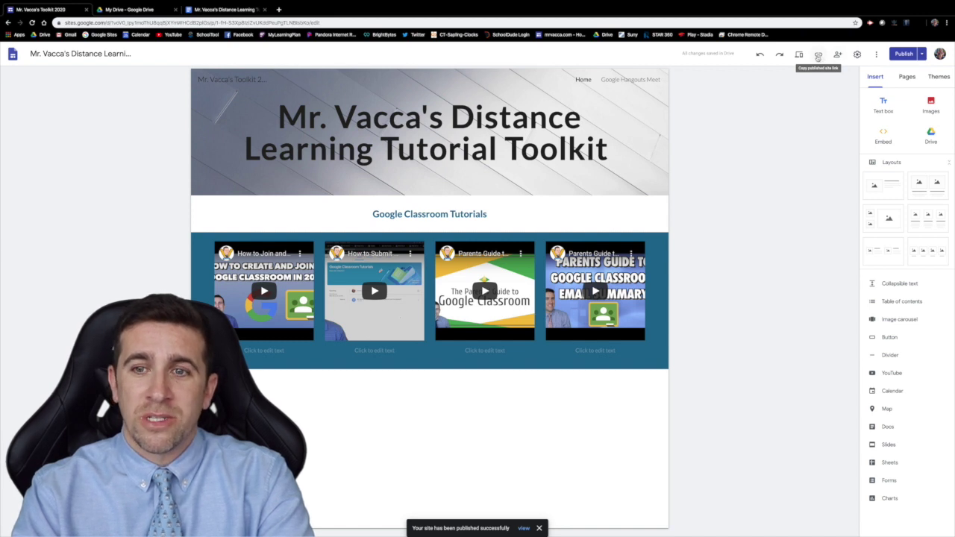
click(818, 57)
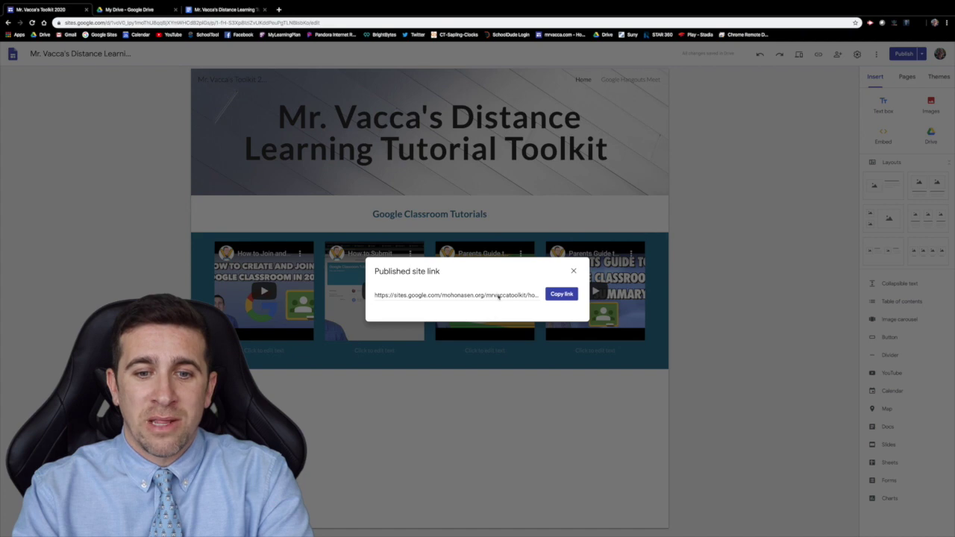
- Copy the published site link to the clipboard
click(561, 294)
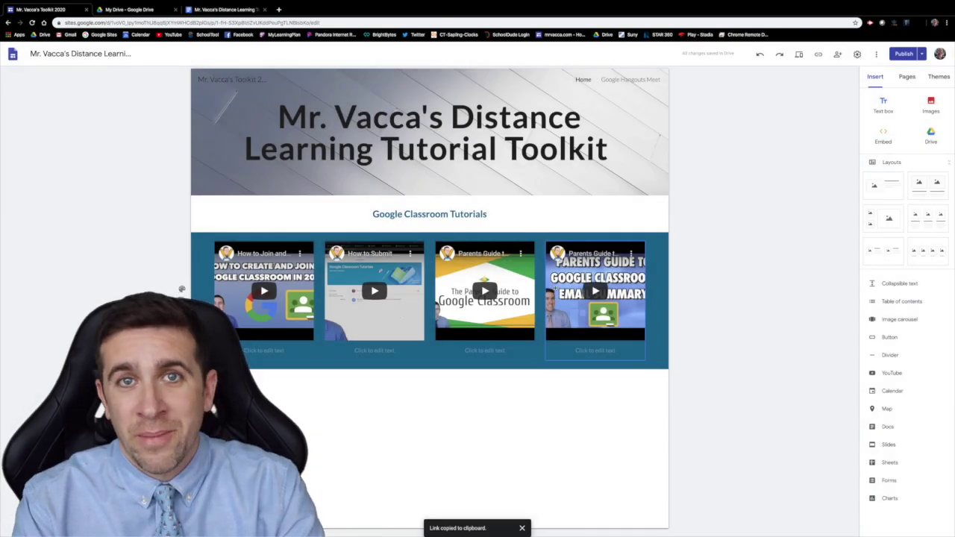